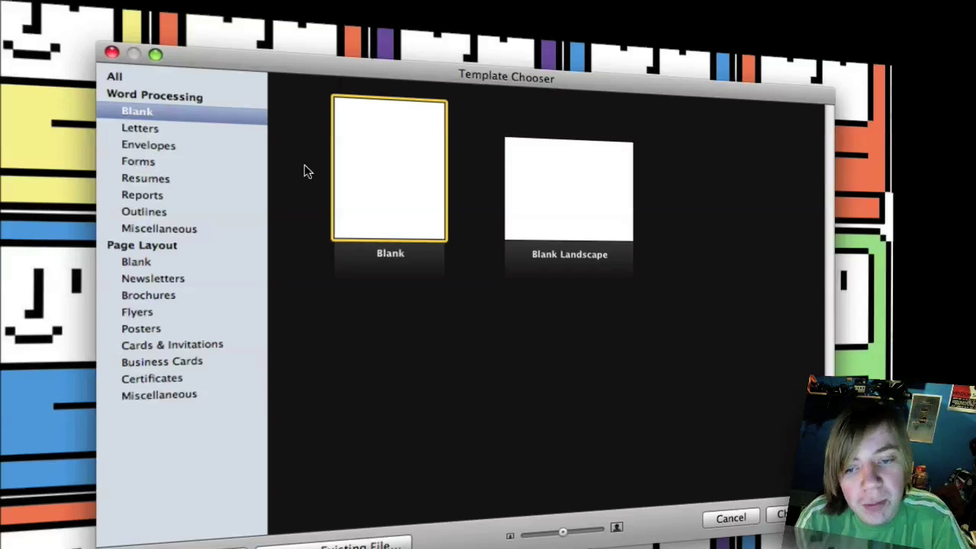
Step: Browse the Letters, Envelopes, Forms, Resumes, Reports, Outlines, page layout and Newsletters template categories
left_click(162, 127)
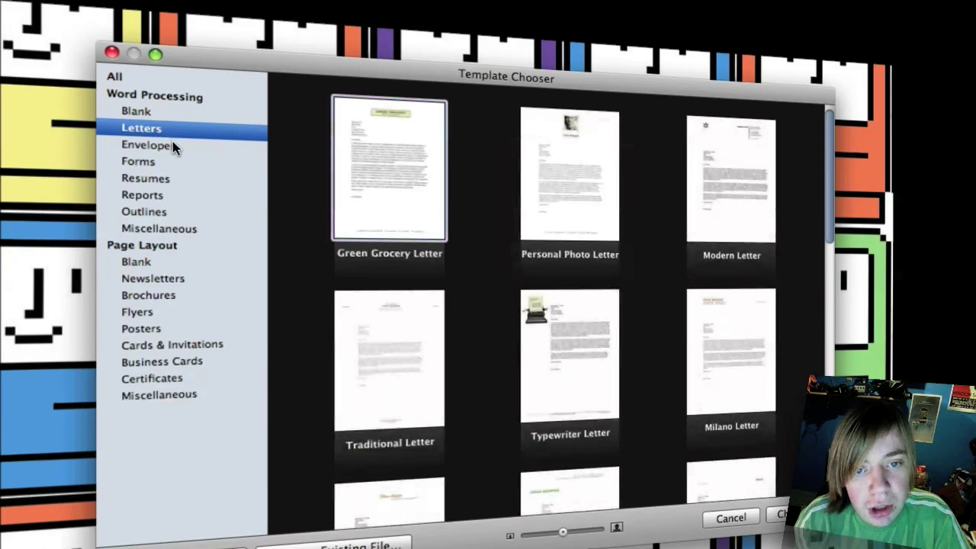
left_click(175, 147)
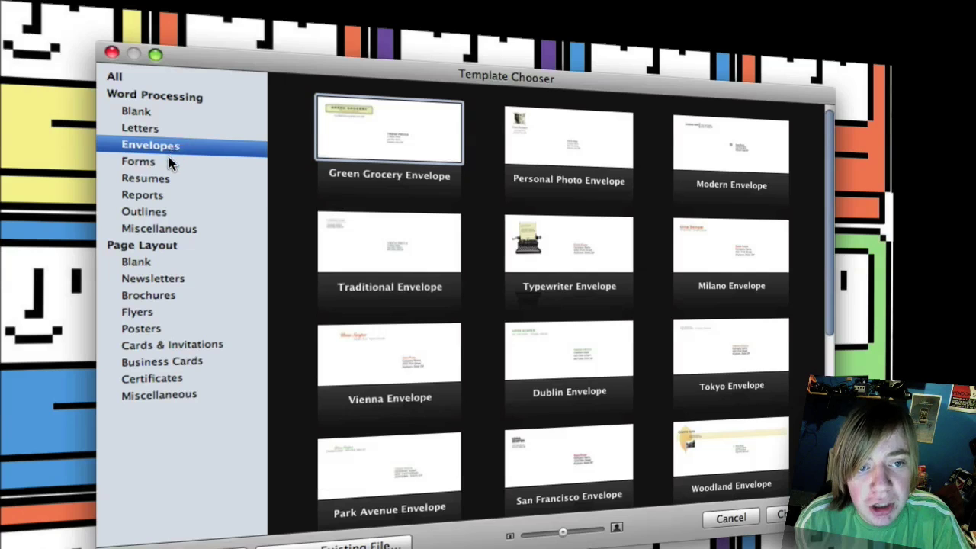
left_click(172, 162)
left_click(180, 182)
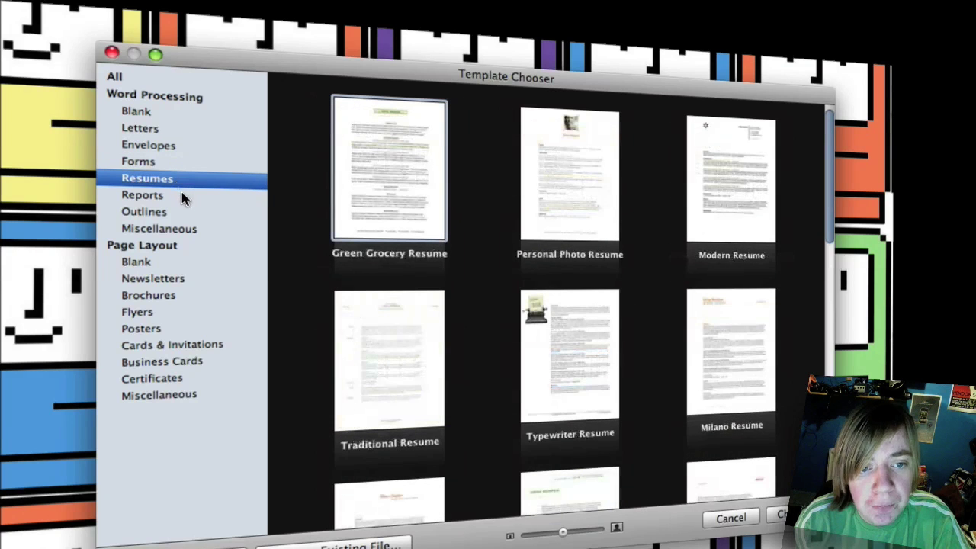
left_click(181, 195)
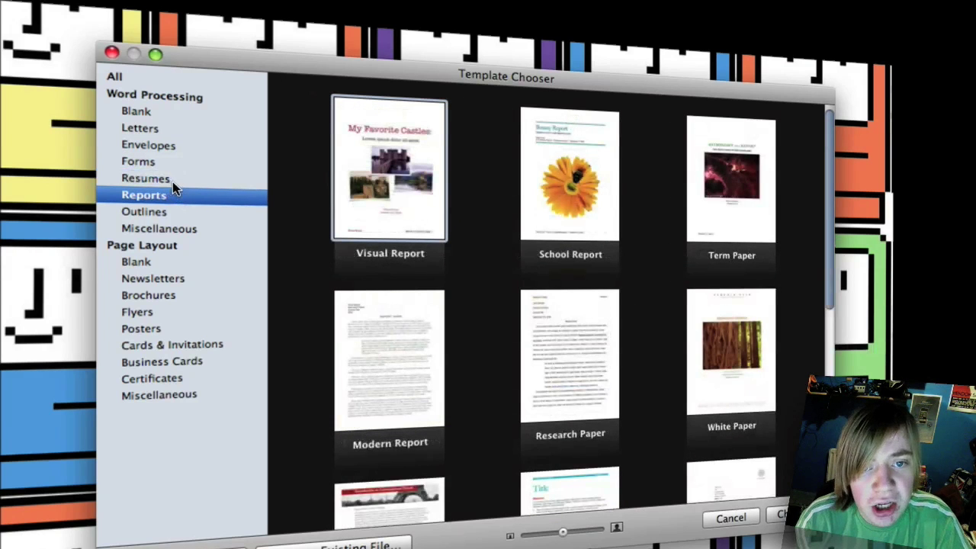
left_click(166, 212)
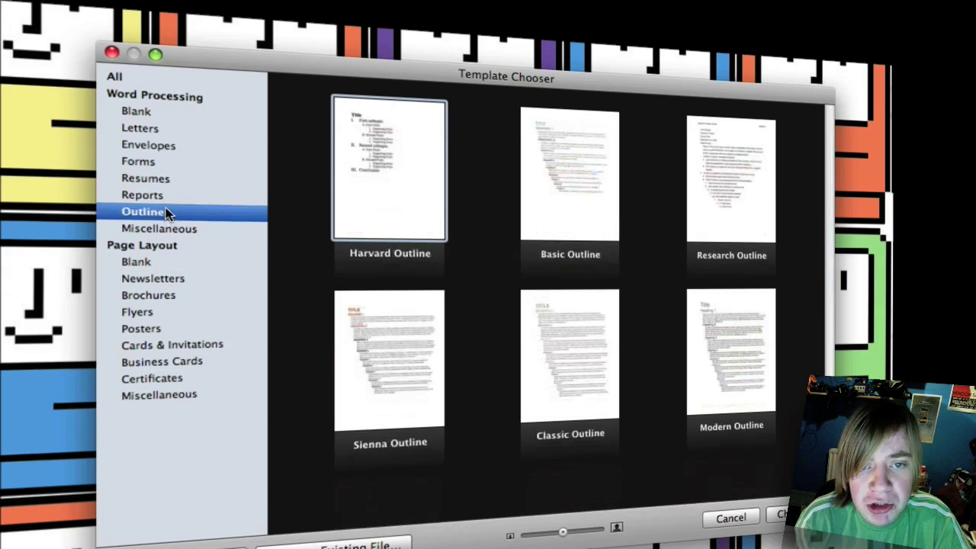
left_click(165, 199)
left_click(174, 263)
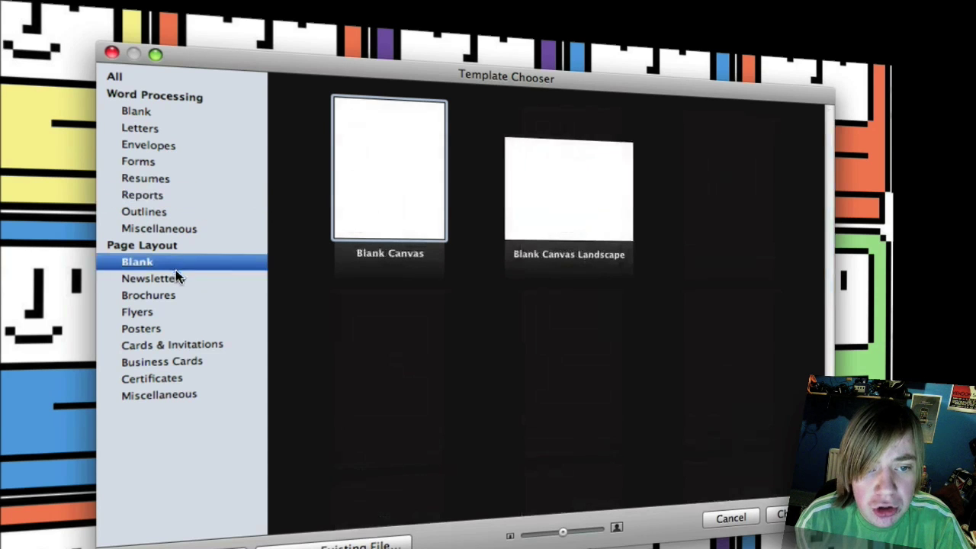
left_click(182, 277)
Step: Return to the Reports category and start a new document from the Visual Report template
left_click(187, 196)
left_click(194, 178)
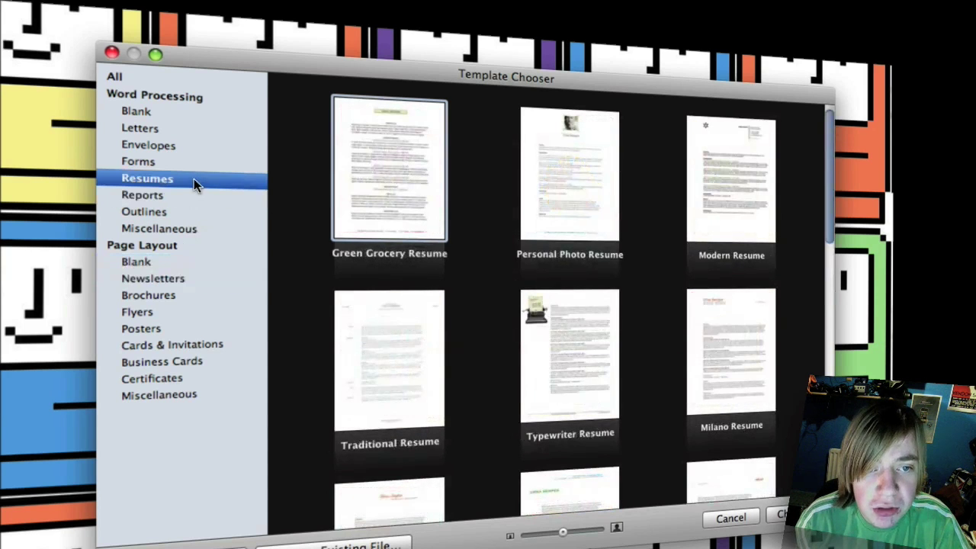
left_click(197, 196)
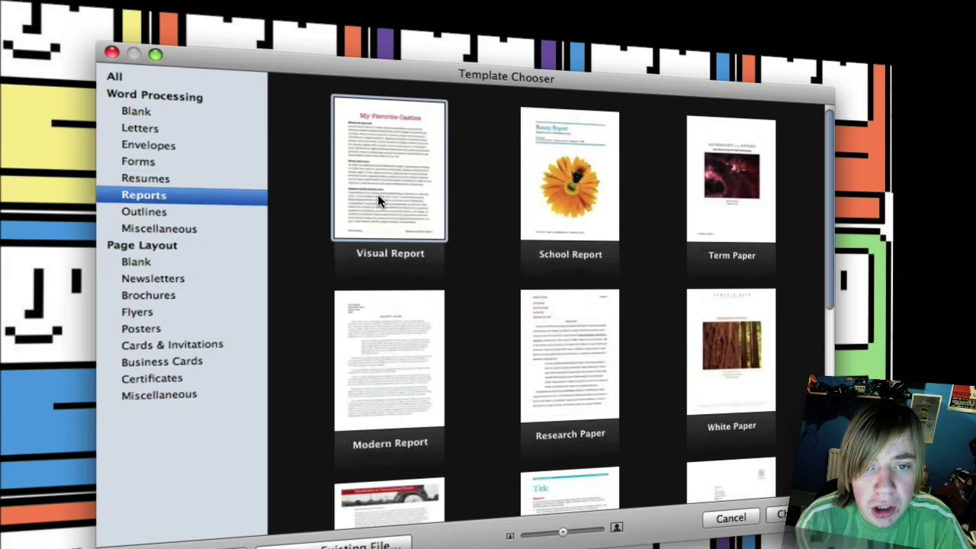
left_click(378, 196)
double_click(382, 200)
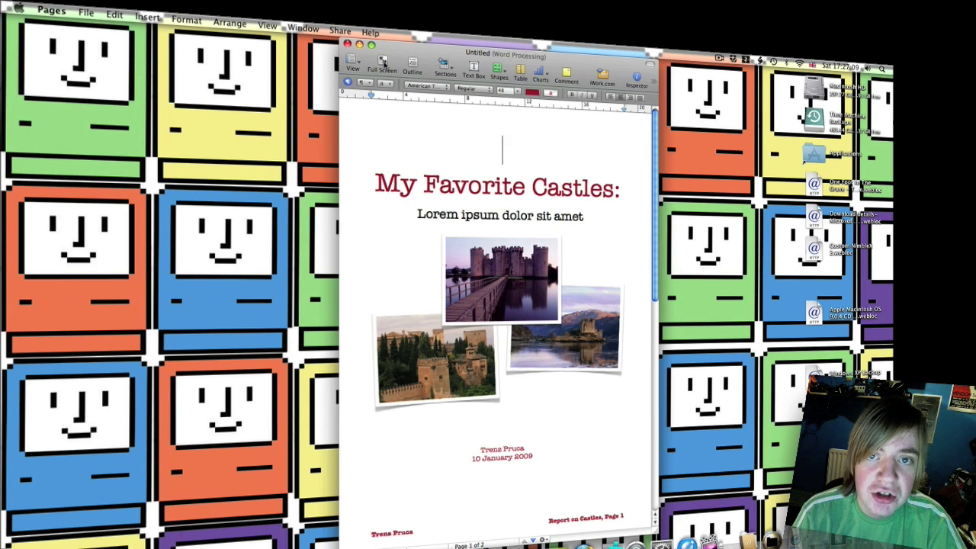
left_click(384, 61)
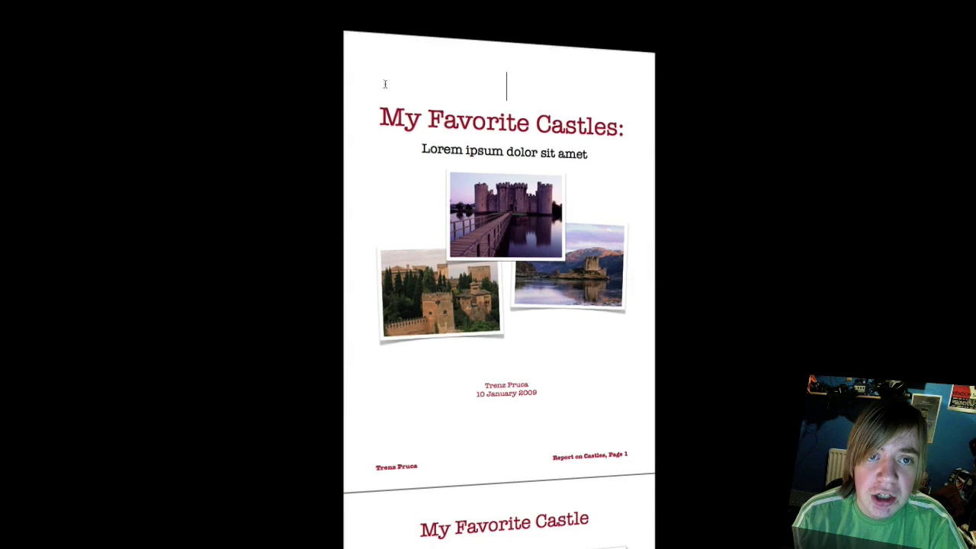
left_click(386, 85)
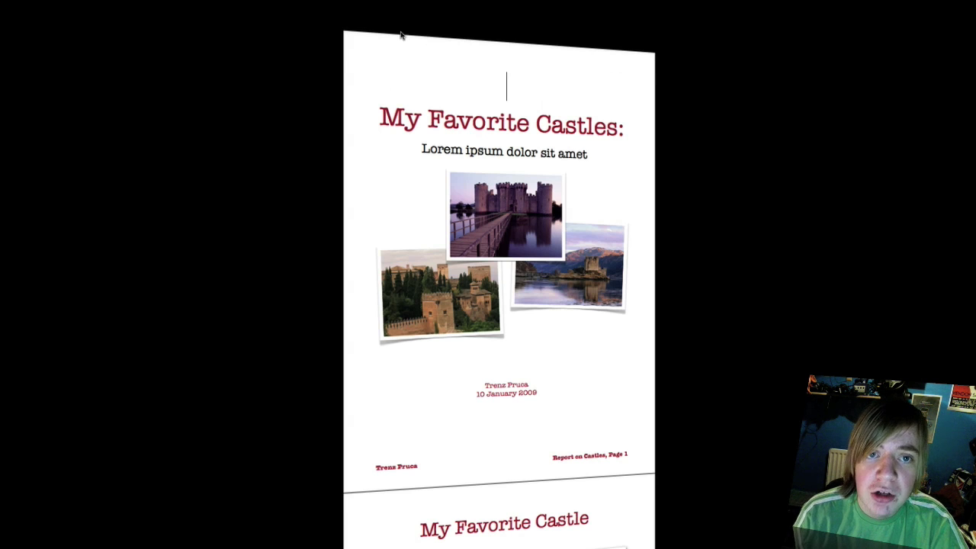
mouse_move(401, 34)
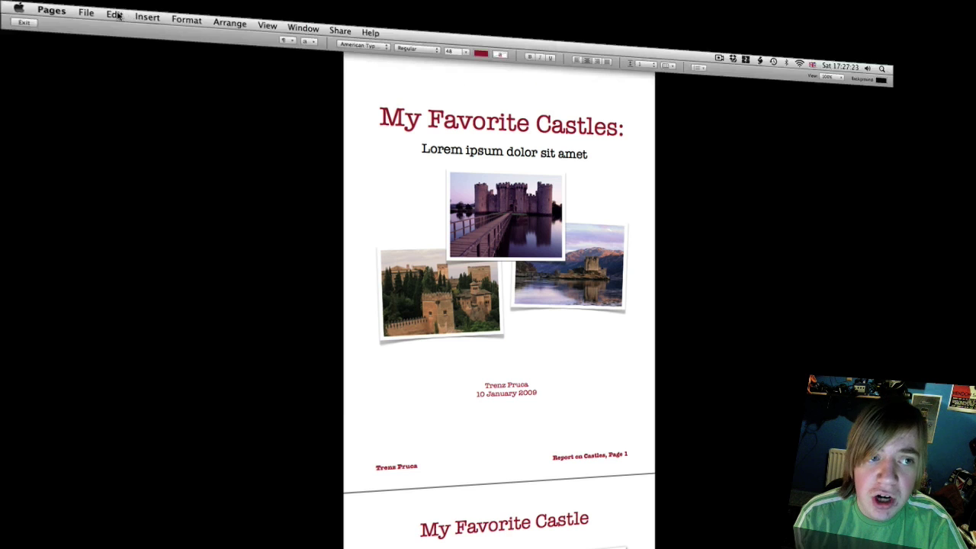
left_click(23, 23)
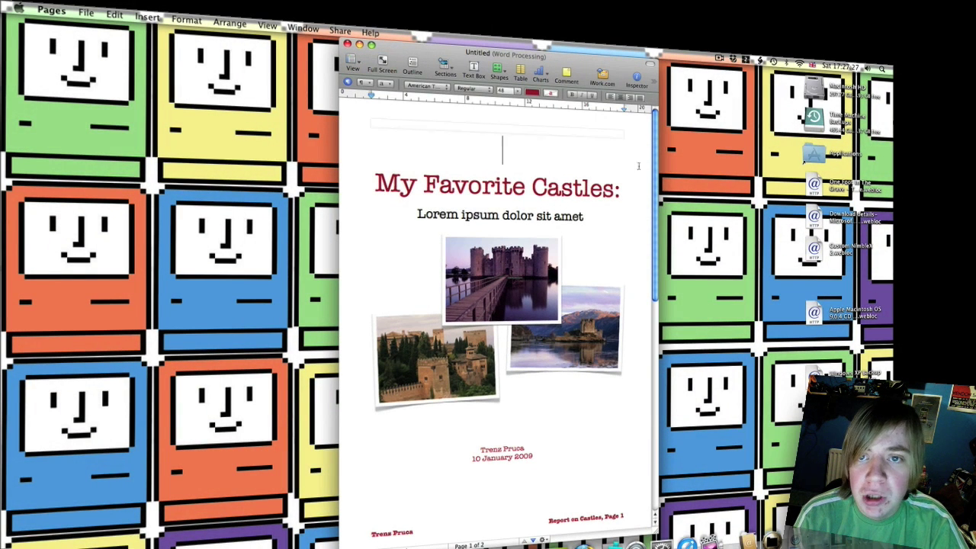
Step: Insert a 3D column chart at the top of the castles report
scroll(654, 158, "down", 2)
scroll(654, 158, "up", 2)
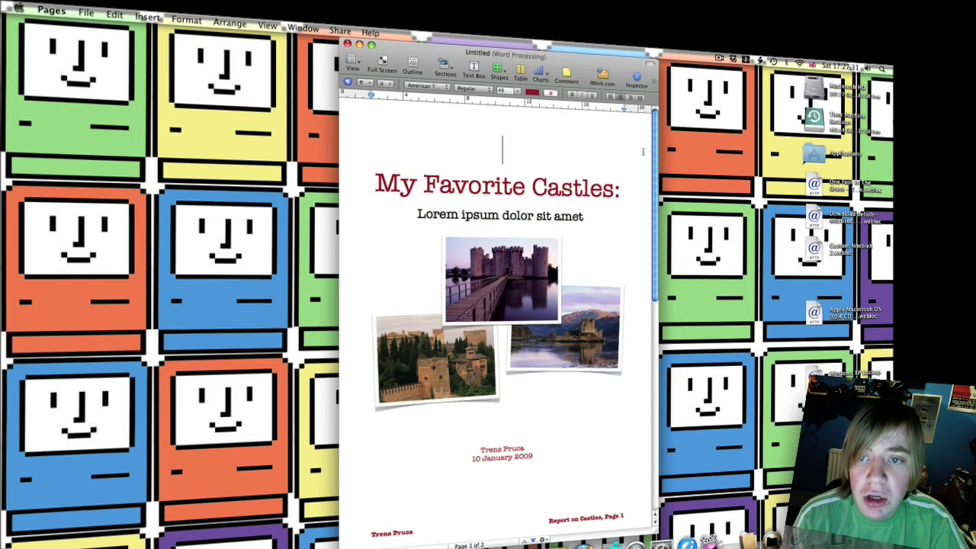
left_click(546, 80)
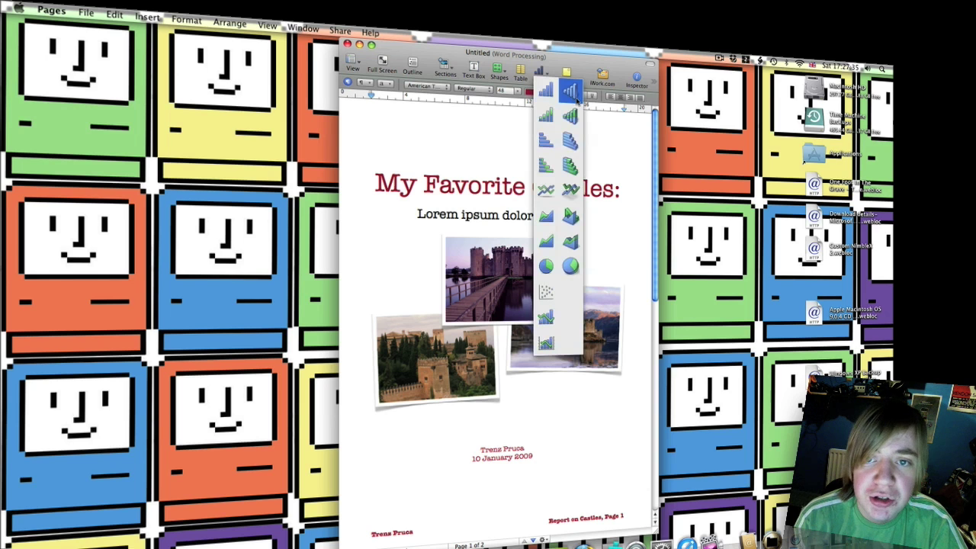
left_click(573, 92)
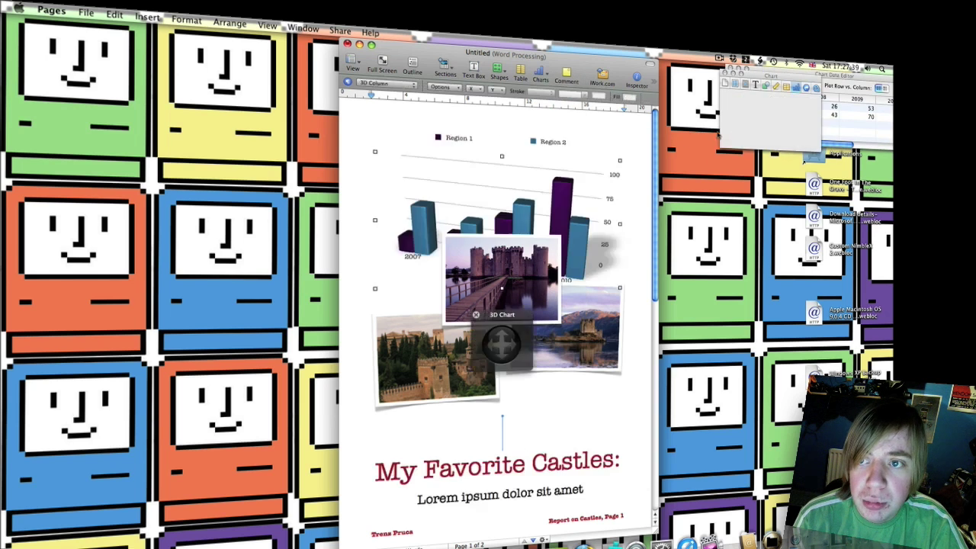
Step: Move the 3D rotation control beside the chart and select the purple Region 1 bars
left_click(570, 198)
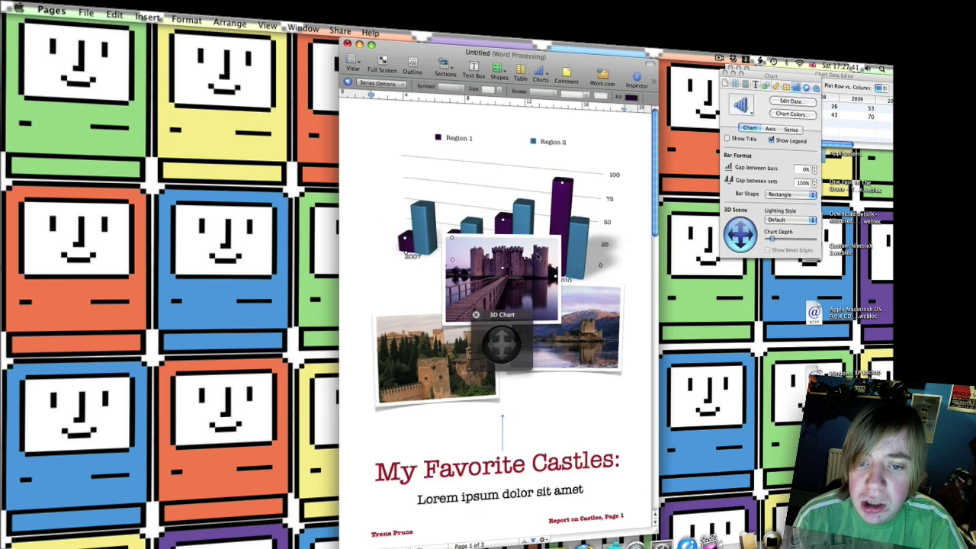
left_click_drag(517, 321, 414, 252)
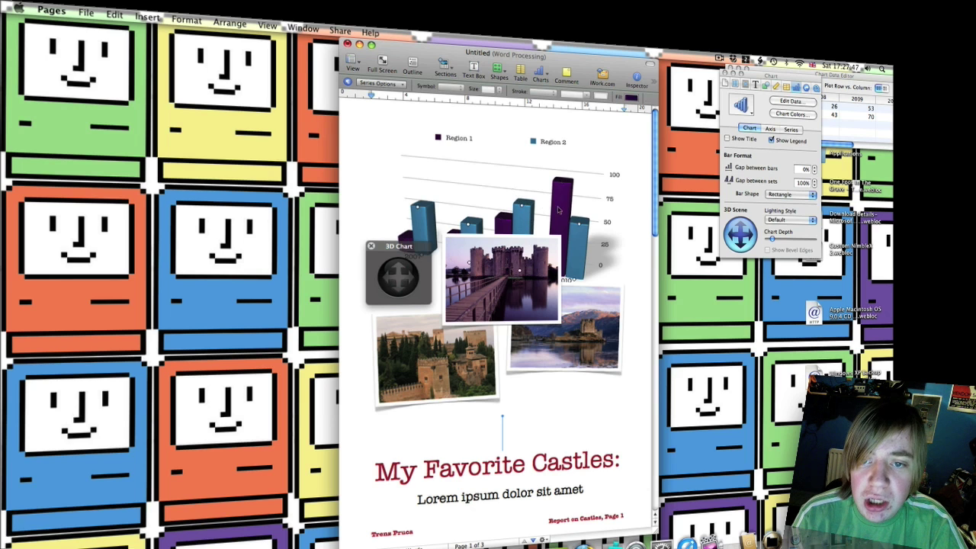
left_click(607, 223)
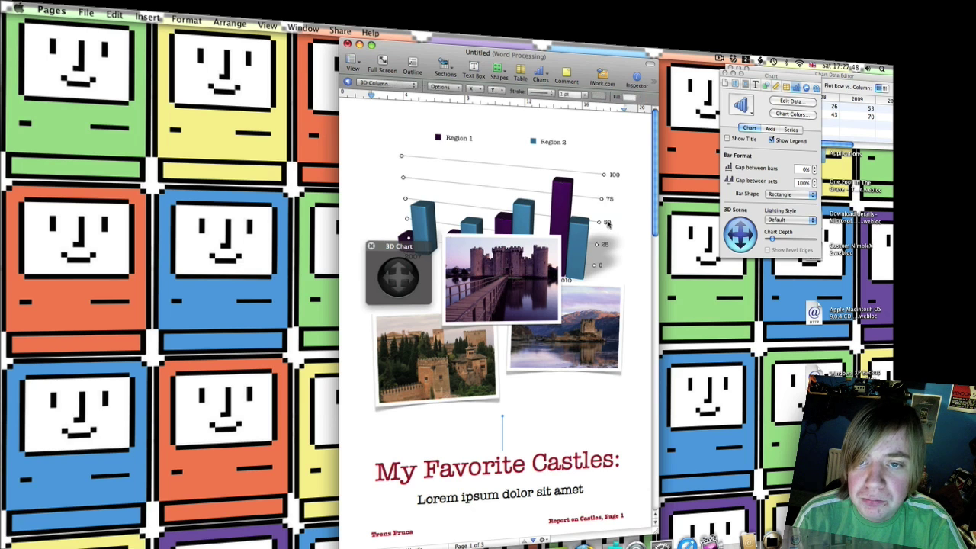
left_click(581, 259)
left_click(562, 226)
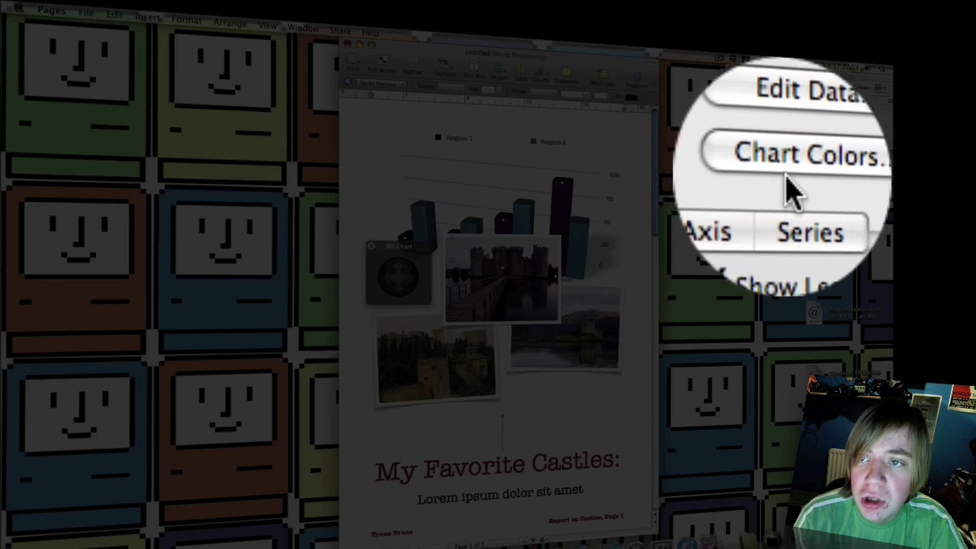
Step: Apply a Wood 3D texture fill to one of the chart's bars
left_click(790, 115)
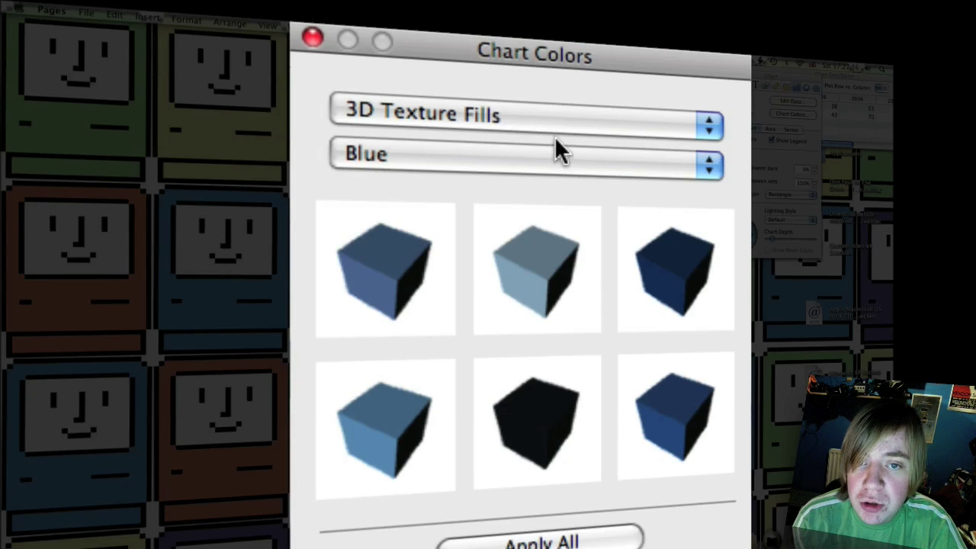
left_click(579, 130)
left_click(594, 136)
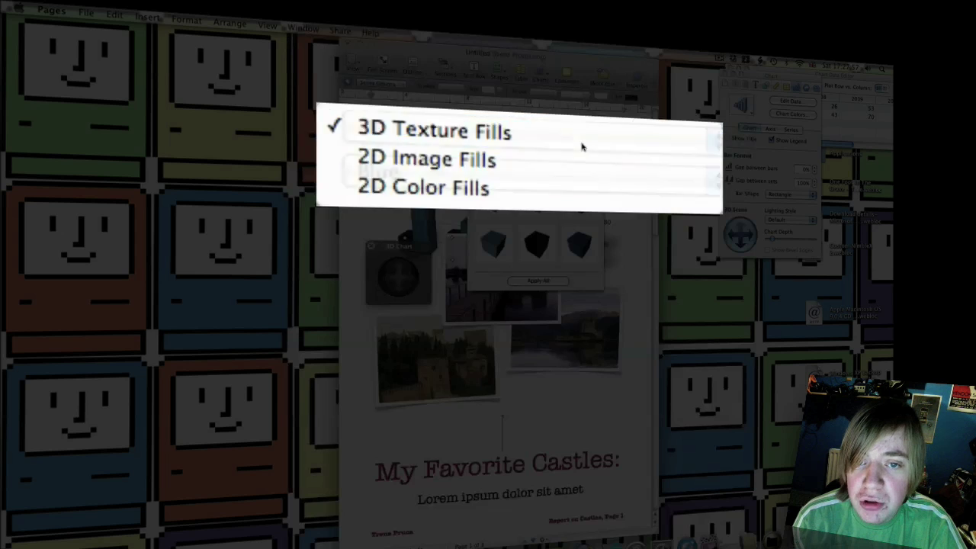
left_click(705, 158)
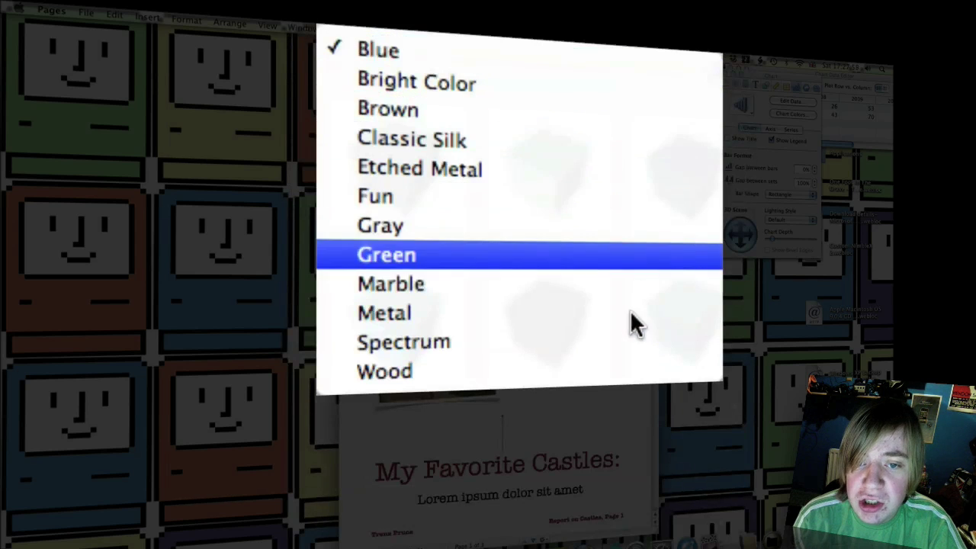
left_click(617, 372)
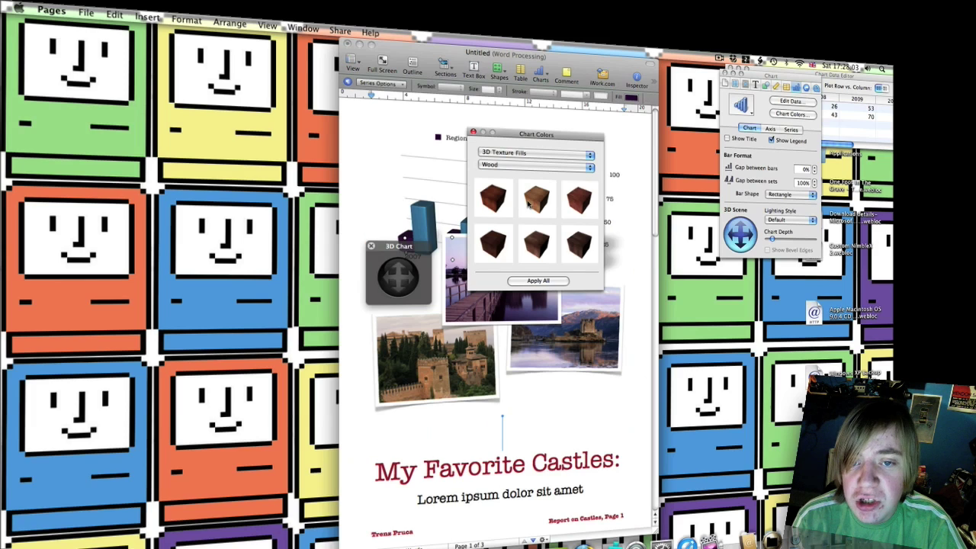
left_click_drag(504, 279, 424, 223)
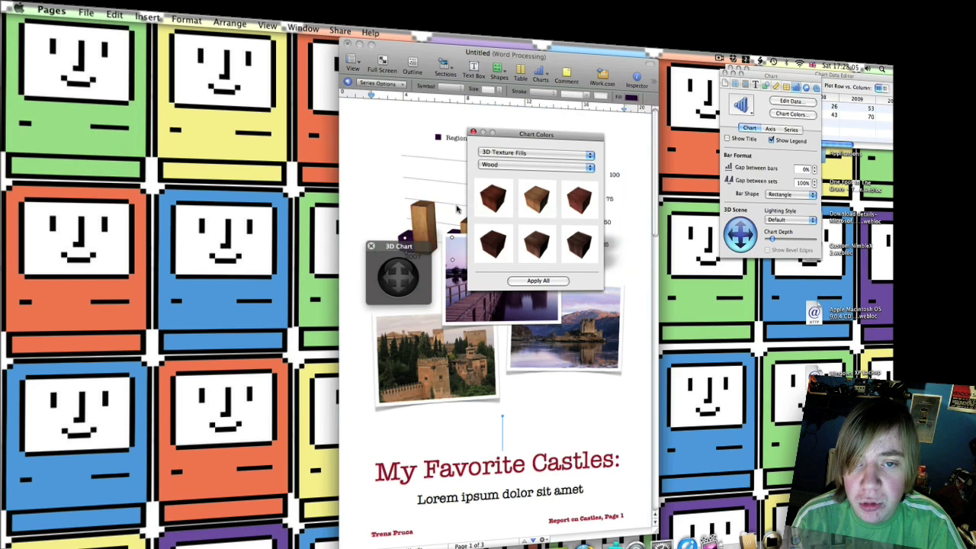
left_click(473, 132)
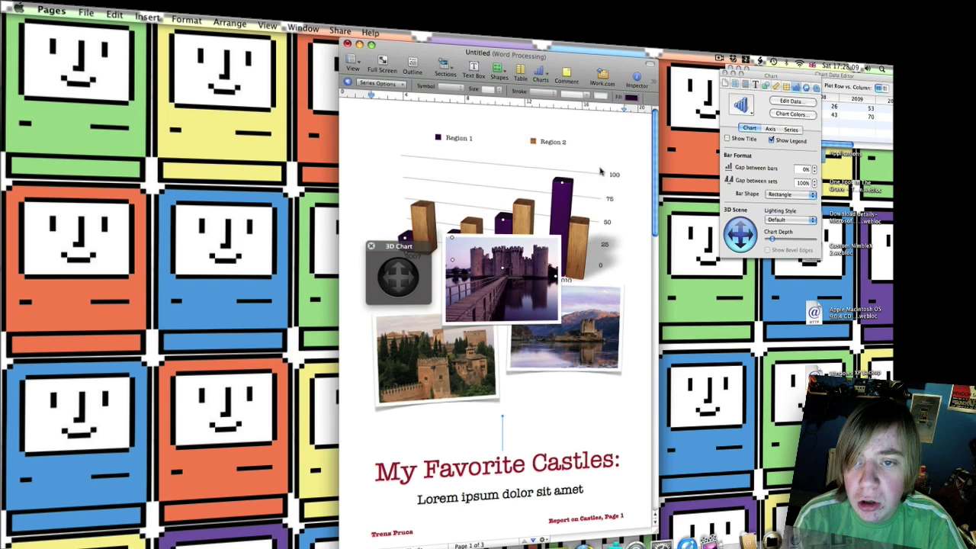
Step: Select the 3D bar chart and delete it from the page
left_click(632, 170)
left_click(605, 226)
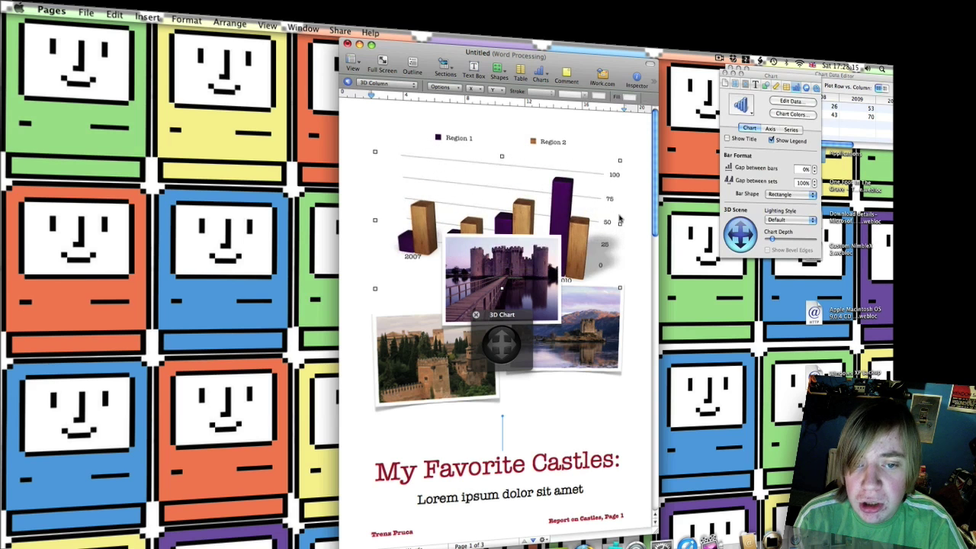
key("Delete")
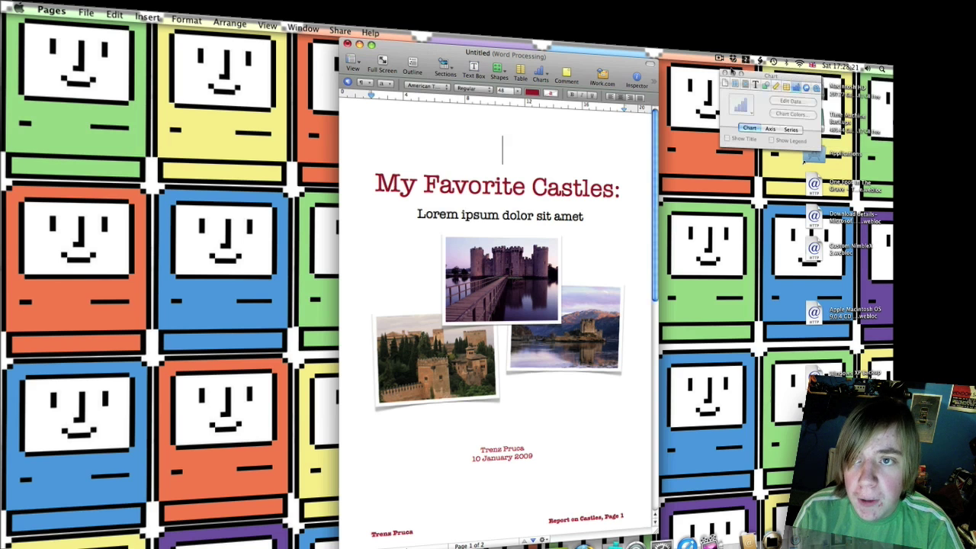
Step: Show the Document inspector with the 21 × 29.7 cm page size and 2 cm margins
left_click(726, 84)
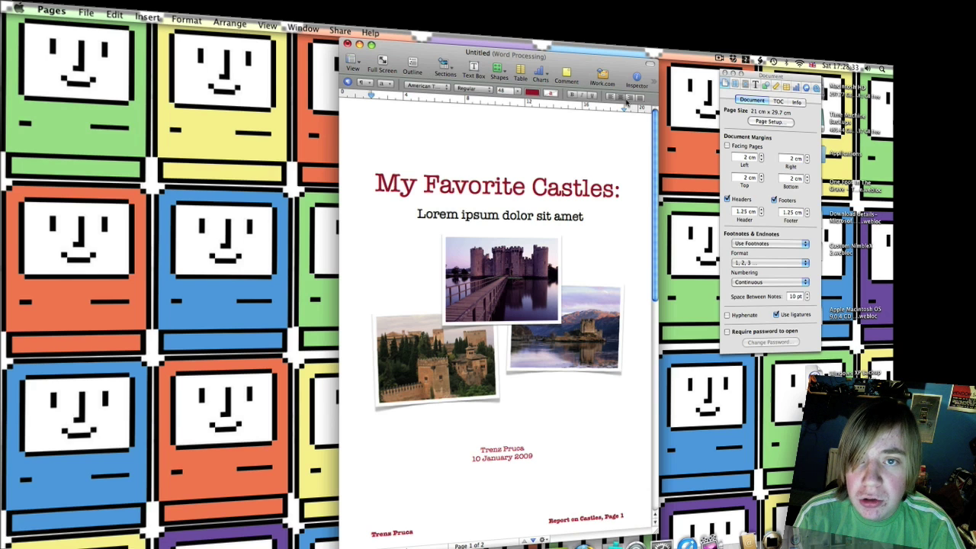
left_click(658, 81)
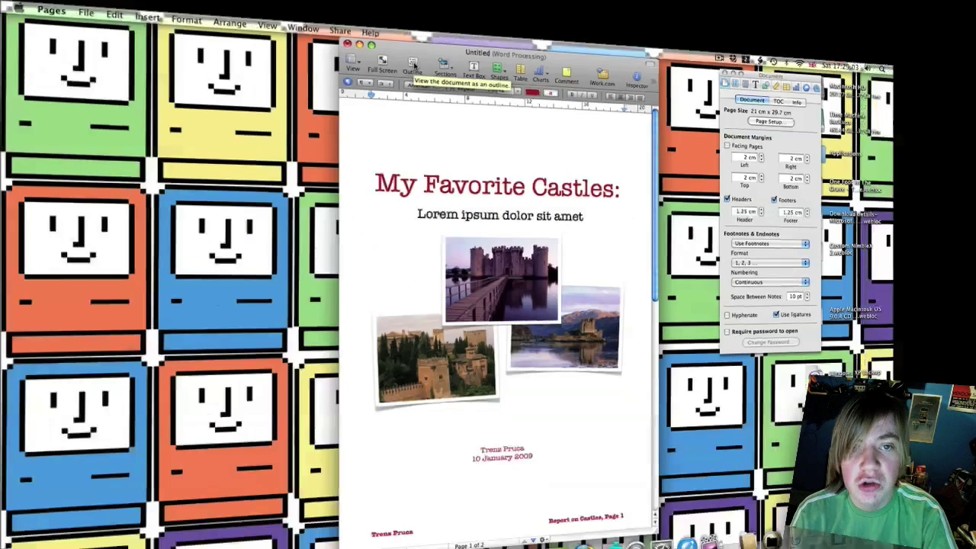
Step: Replace the 'My Favorite Castles:' title with 'hello and welcome' via Outline view
left_click(413, 65)
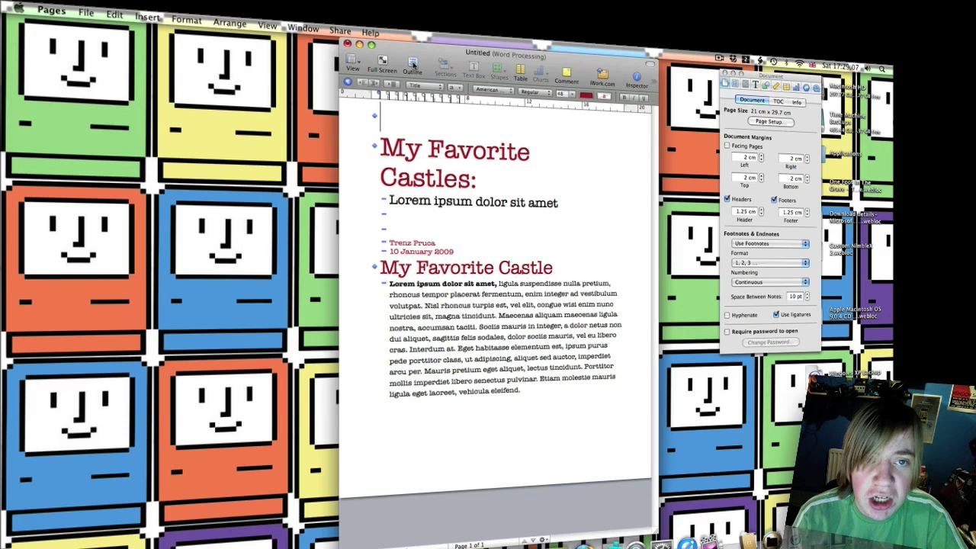
left_click(412, 65)
left_click(413, 64)
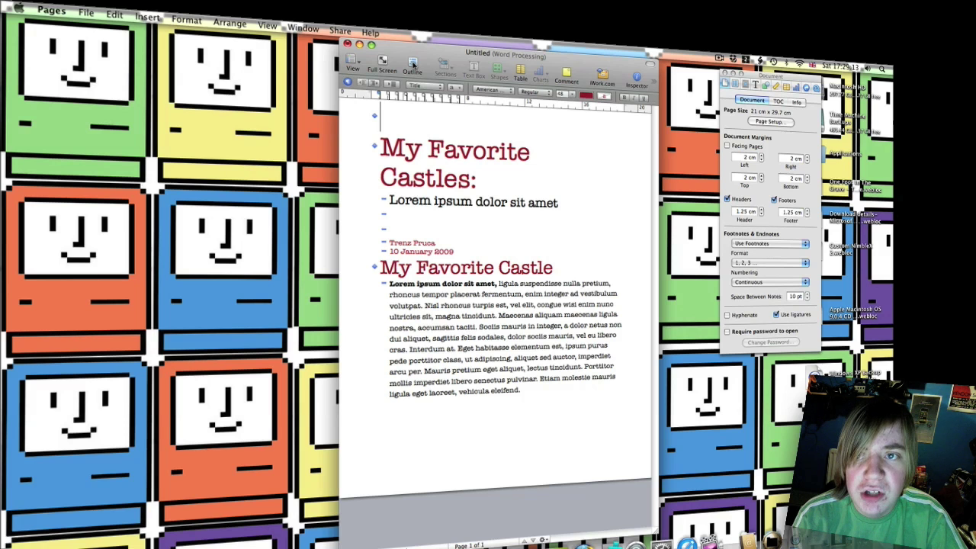
left_click(413, 65)
left_click(413, 64)
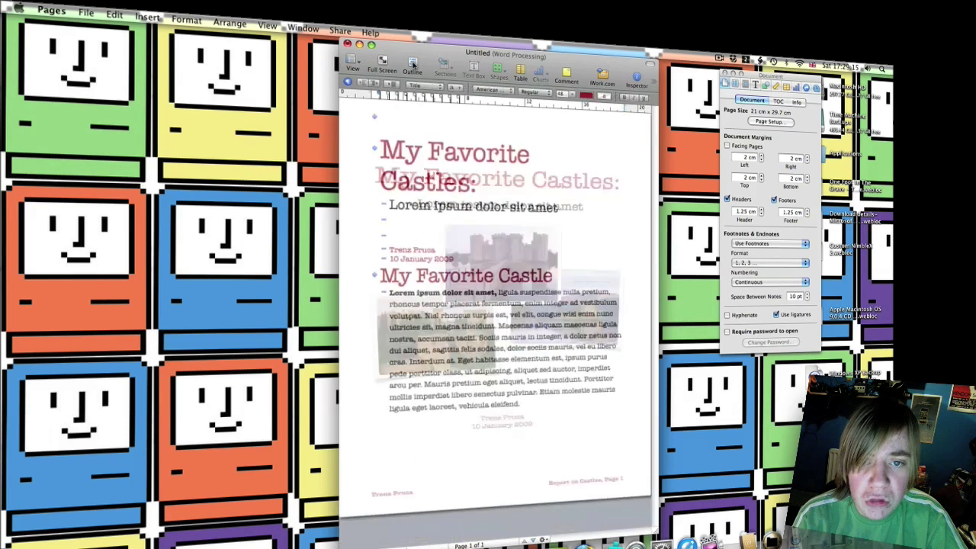
left_click(413, 65)
left_click(412, 65)
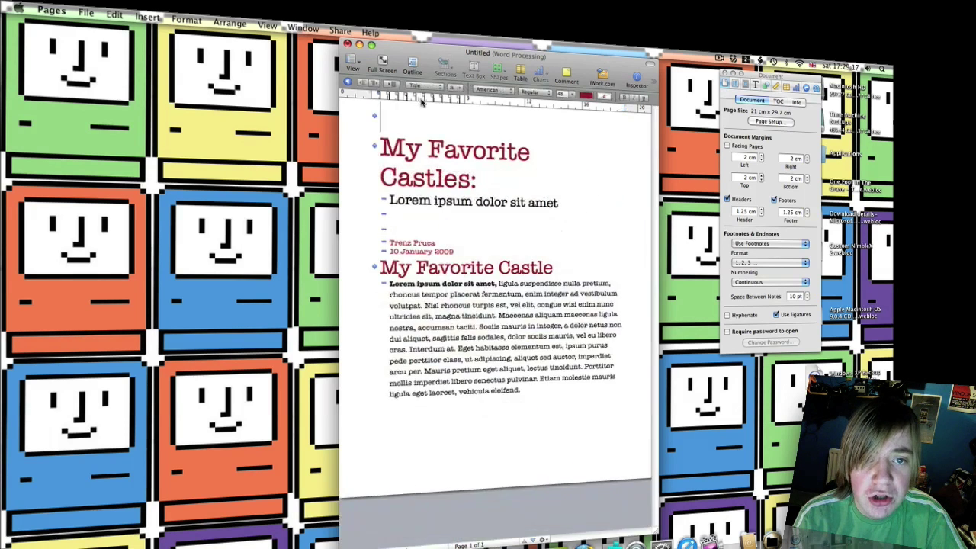
type("he")
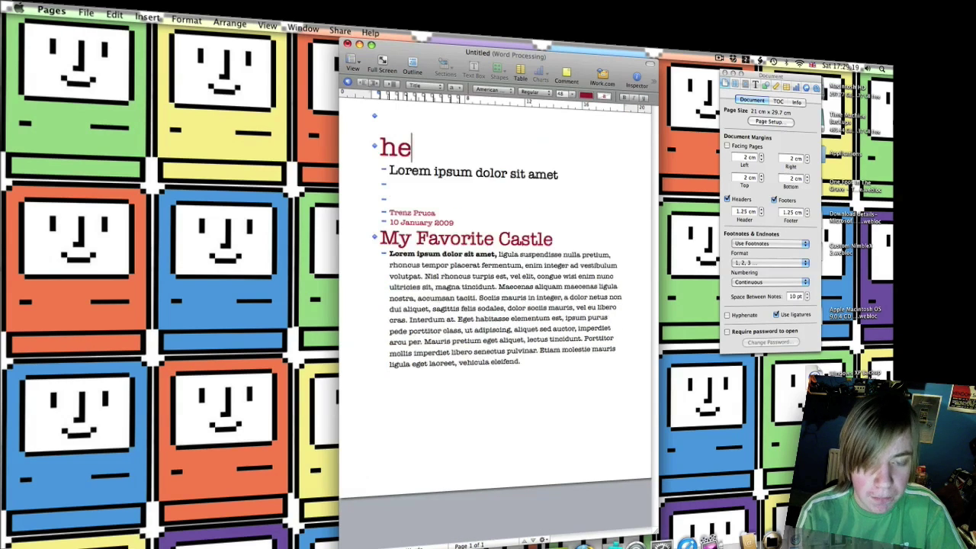
type("llo and w")
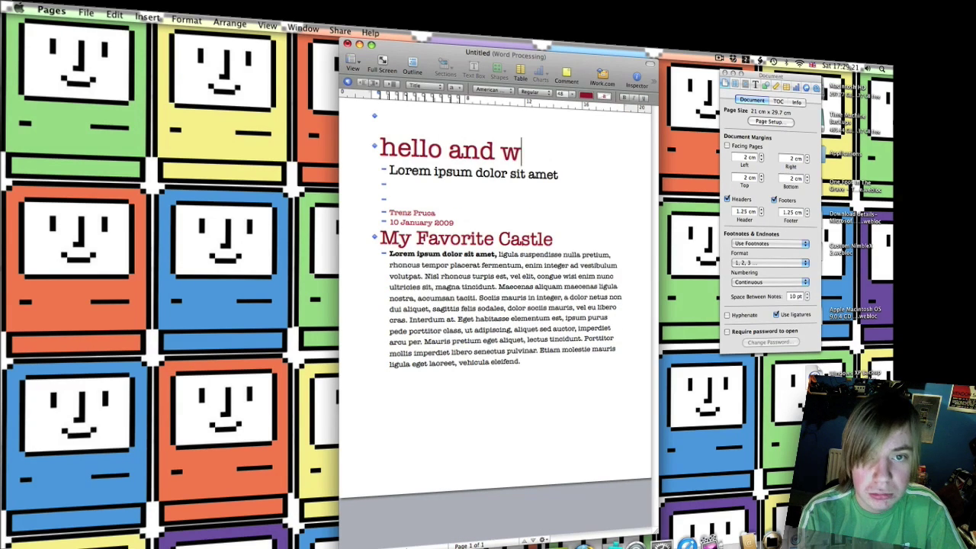
type("elcome")
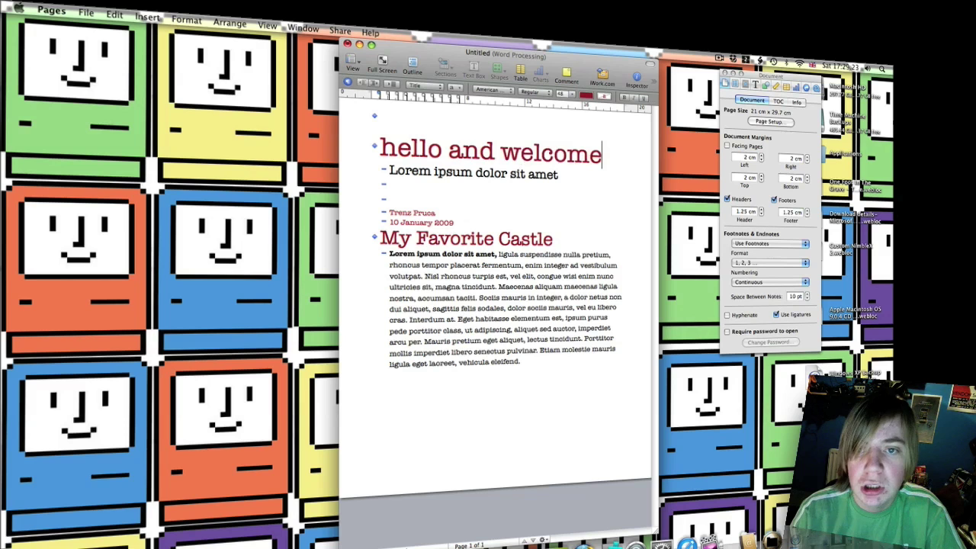
left_click(412, 65)
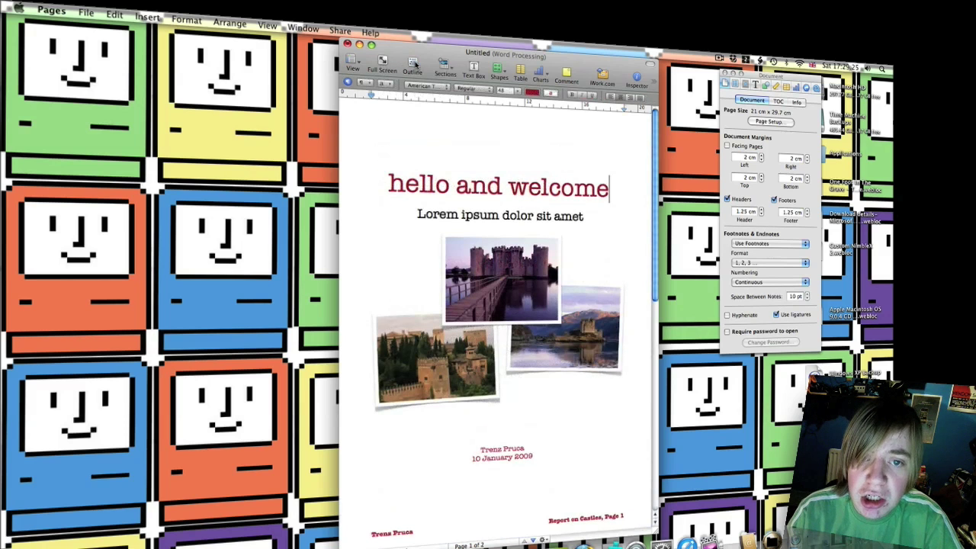
Step: Toggle the document between Outline view and page layout several times
left_click(412, 65)
left_click(413, 65)
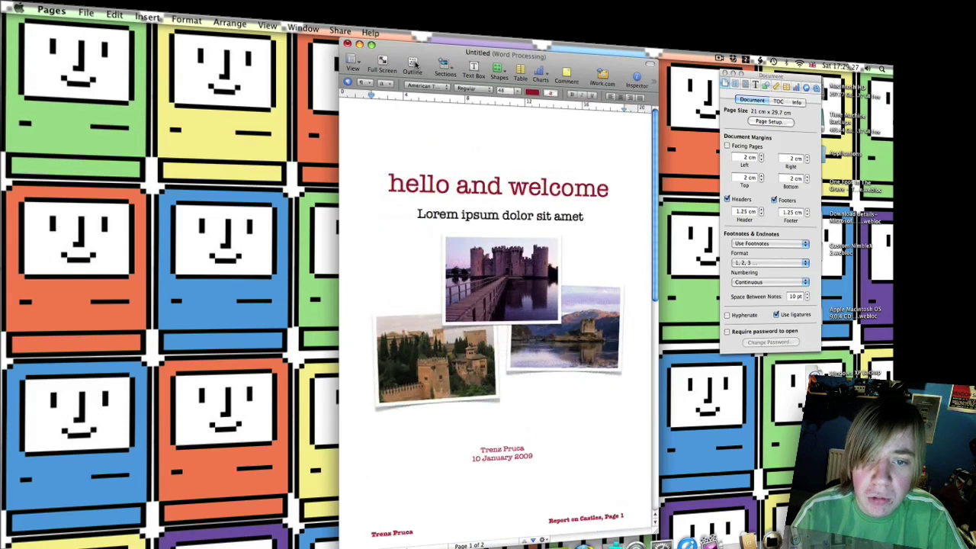
left_click(413, 65)
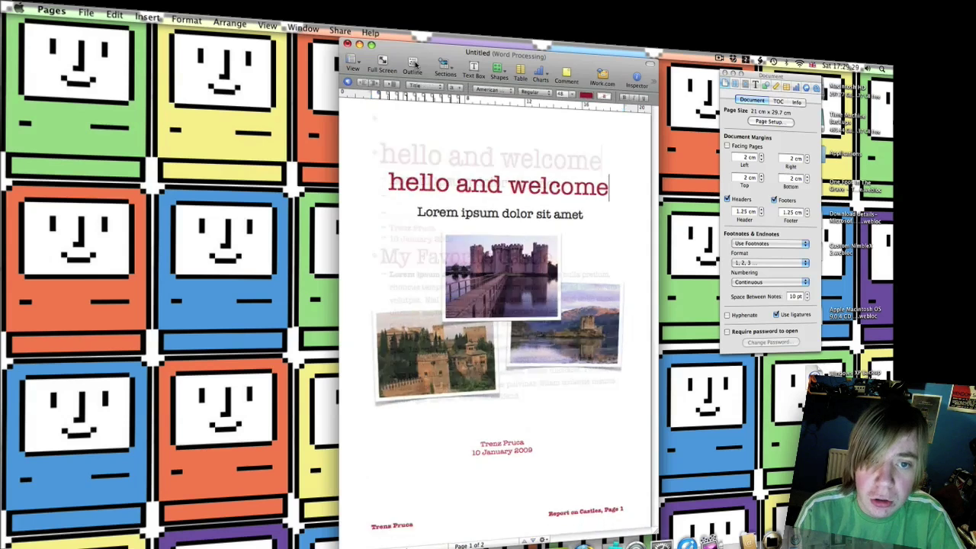
left_click(412, 64)
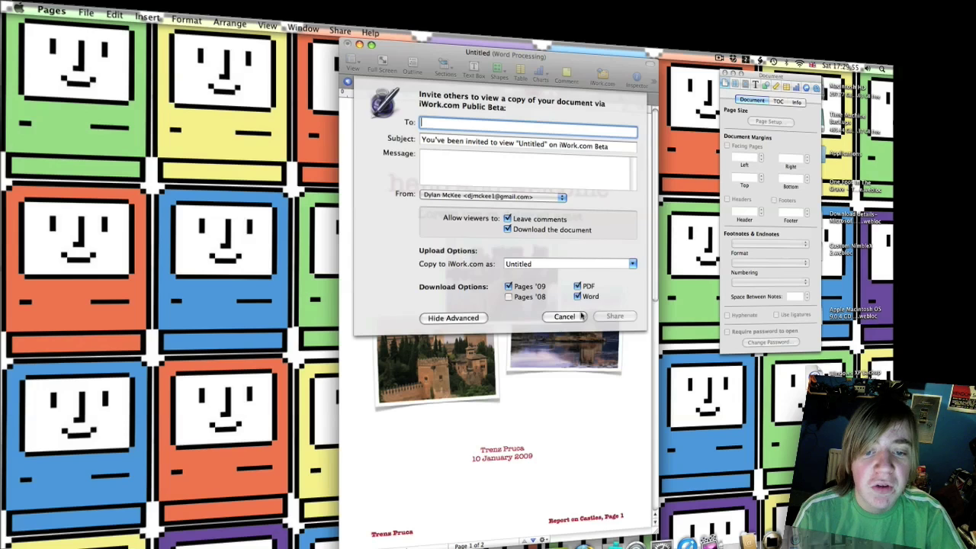
Step: Cancel the iWork.com share invitation and stop editing the title text
key("Escape")
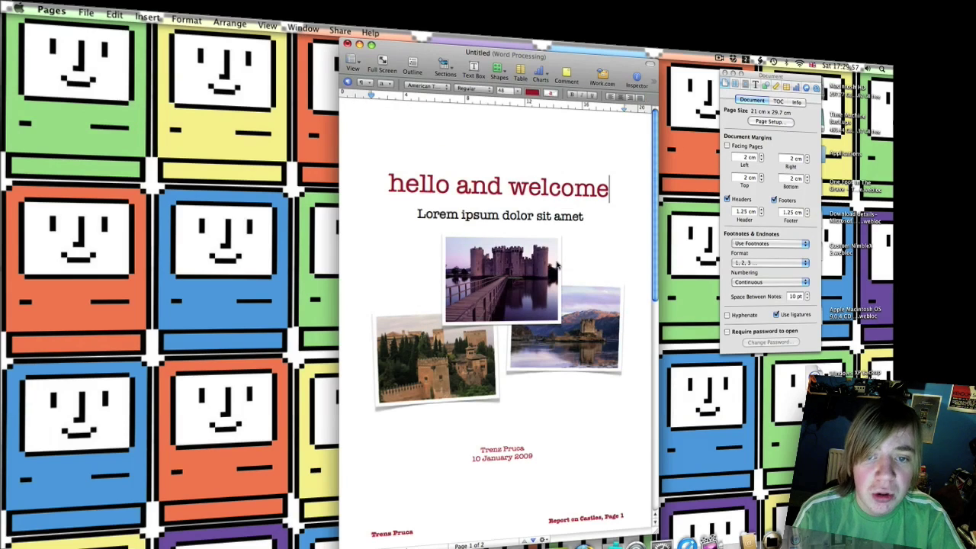
left_click(578, 235)
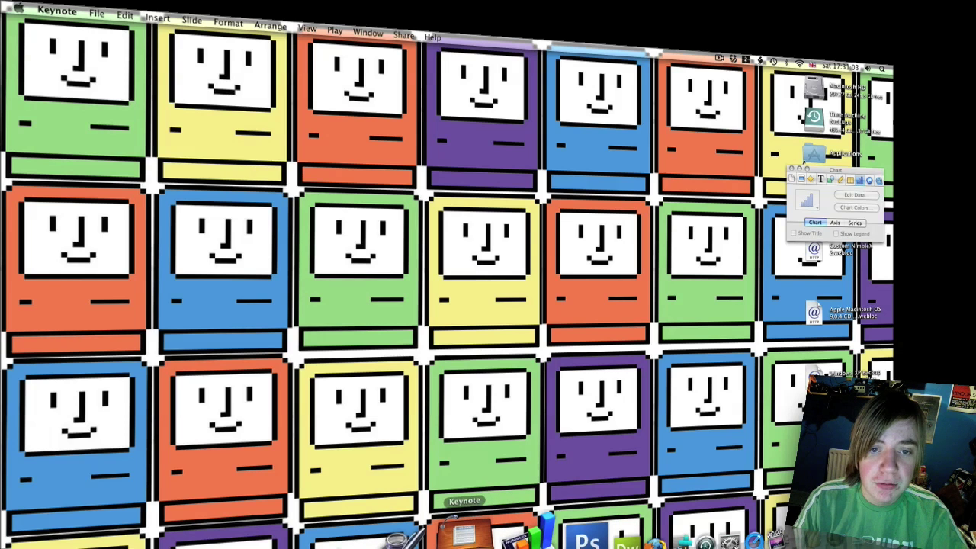
Step: Launch Keynote from the Dock and browse the Theme Chooser's themes
left_click(464, 534)
right_click(464, 534)
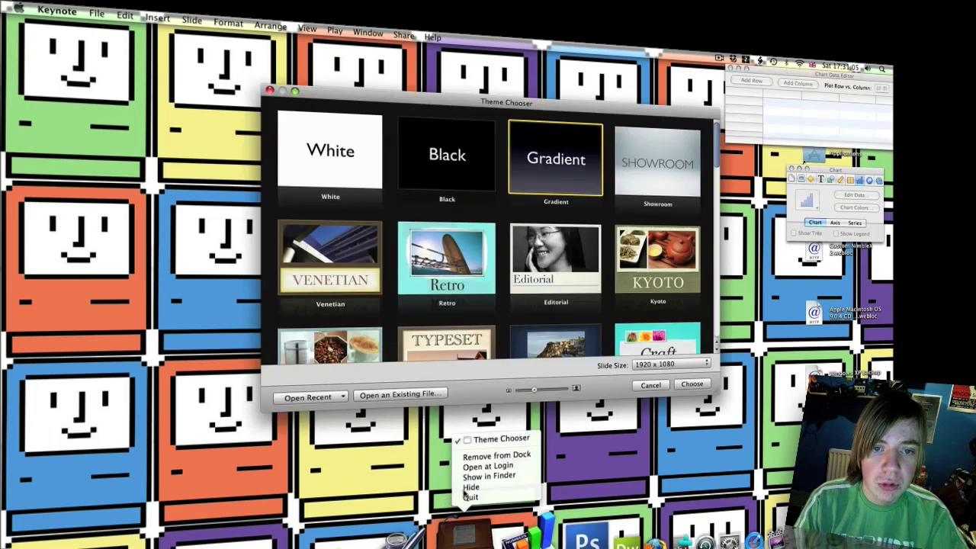
left_click(491, 387)
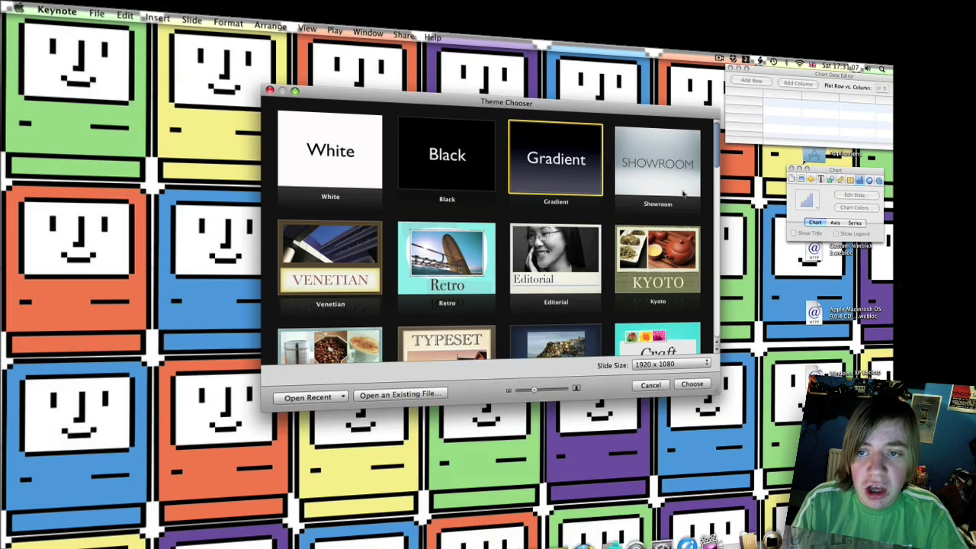
scroll(714, 153, "down", 2)
scroll(674, 150, "up", 2)
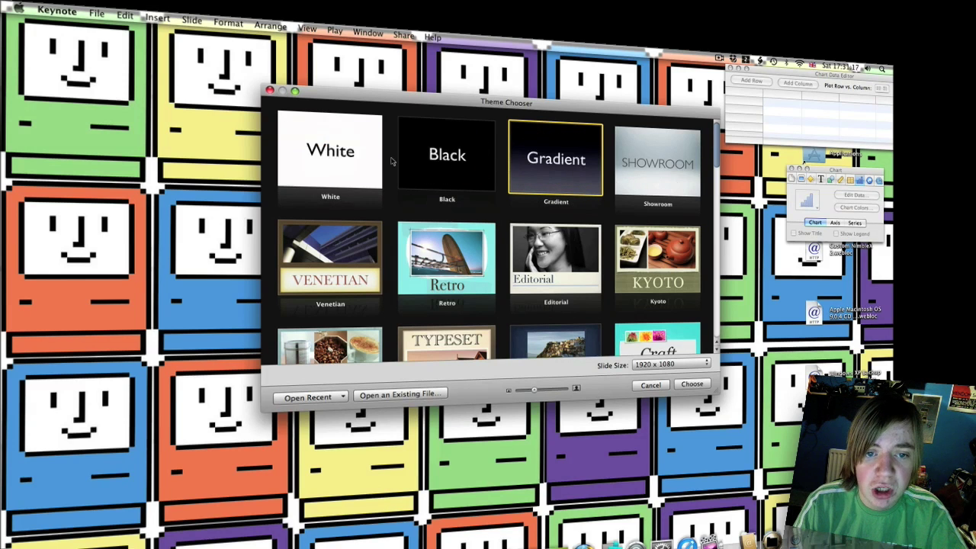
scroll(715, 161, "down", 2)
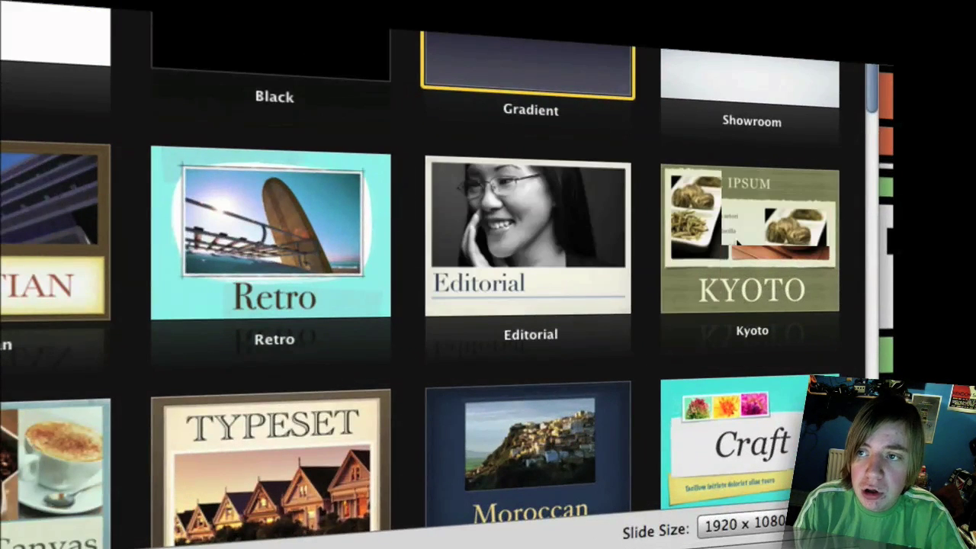
scroll(860, 116, "down", 3)
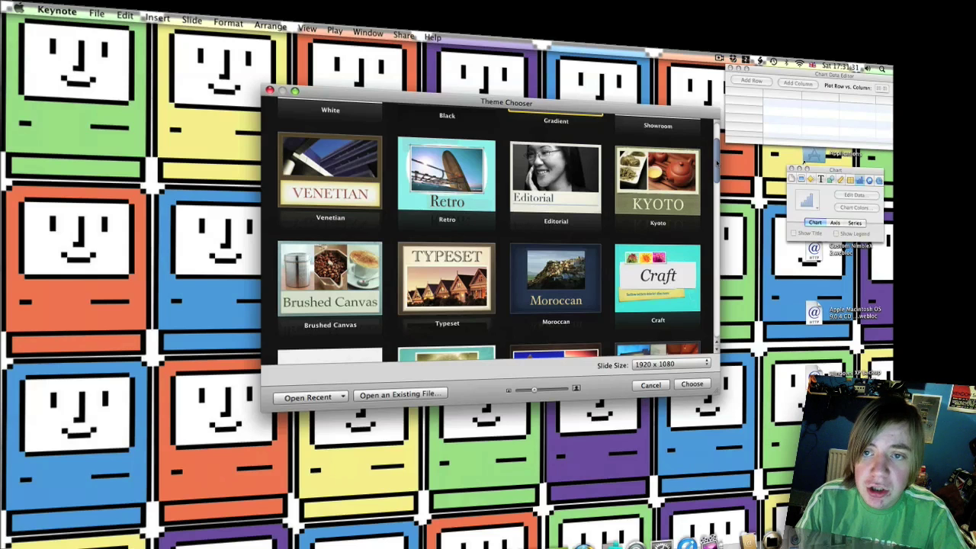
left_click_drag(717, 165, 710, 132)
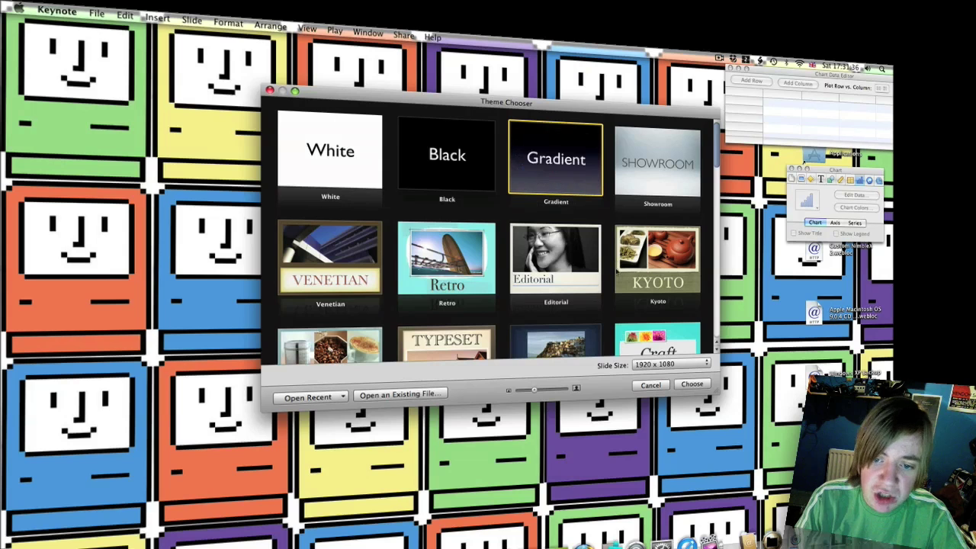
Step: Keep the 1920 x 1080 slide size and create a Gradient-themed presentation
left_click(691, 366)
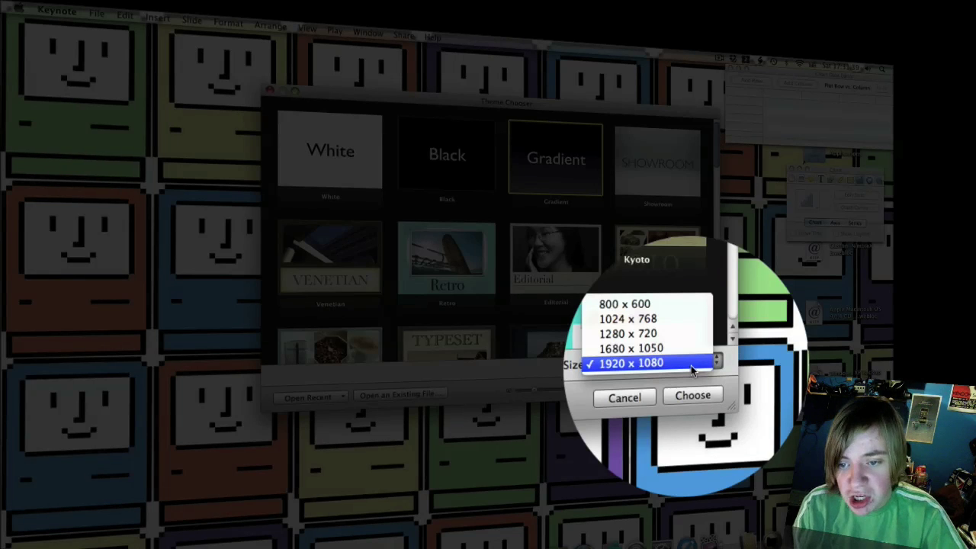
left_click(691, 365)
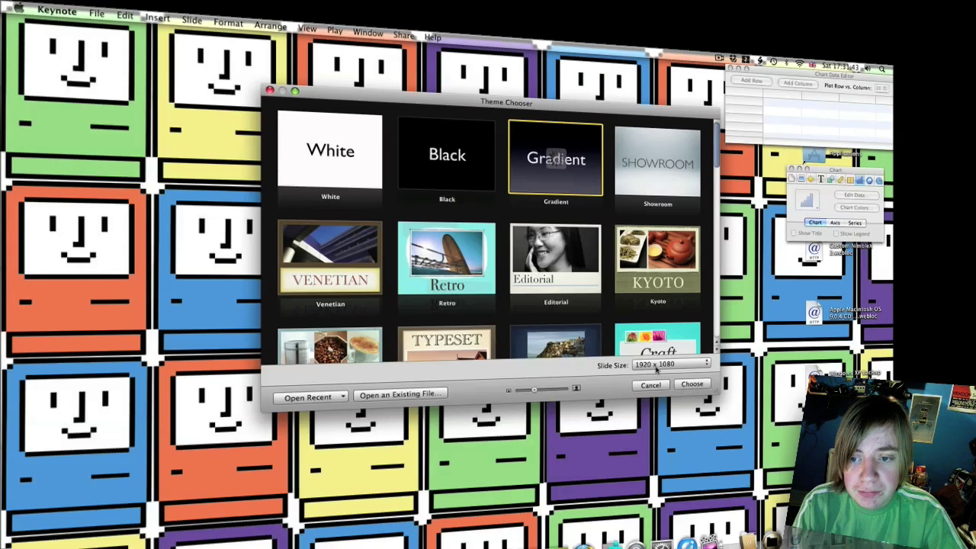
double_click(556, 160)
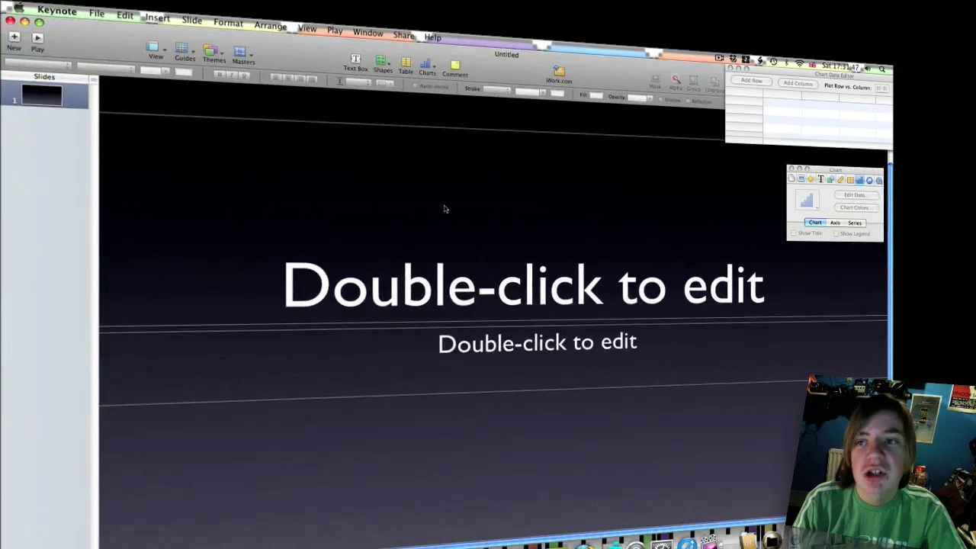
Step: Insert a 3D column chart on the slide, replacing an accidental 2D column chart
left_click(731, 68)
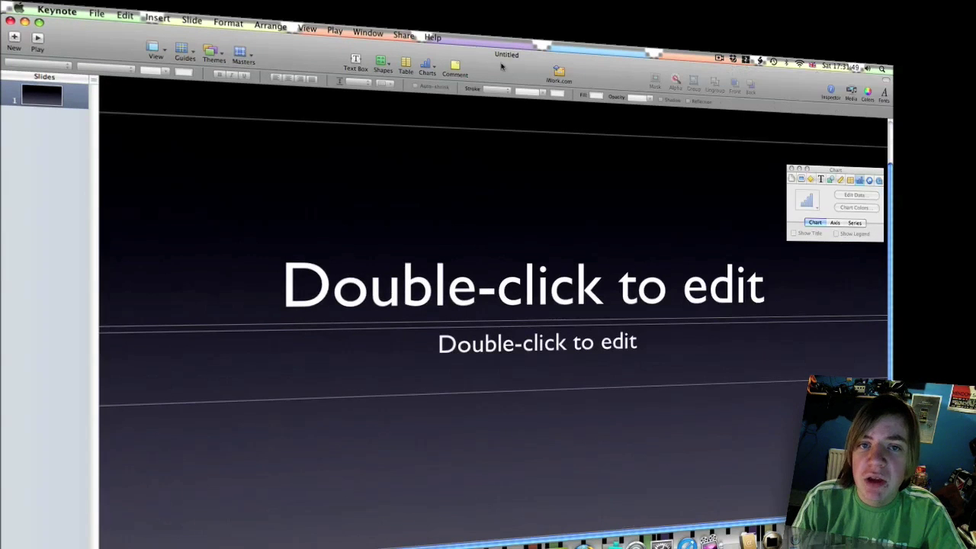
left_click(430, 67)
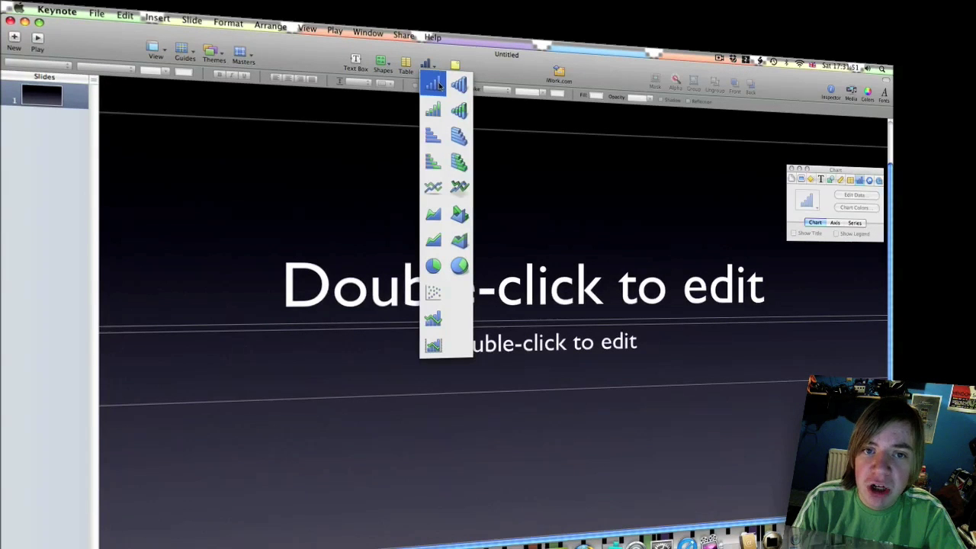
left_click(443, 88)
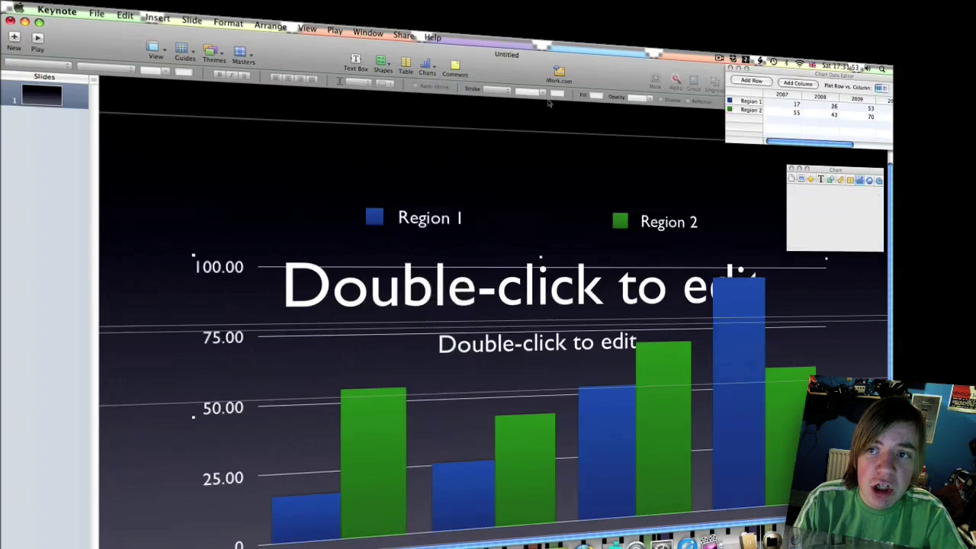
key("Delete")
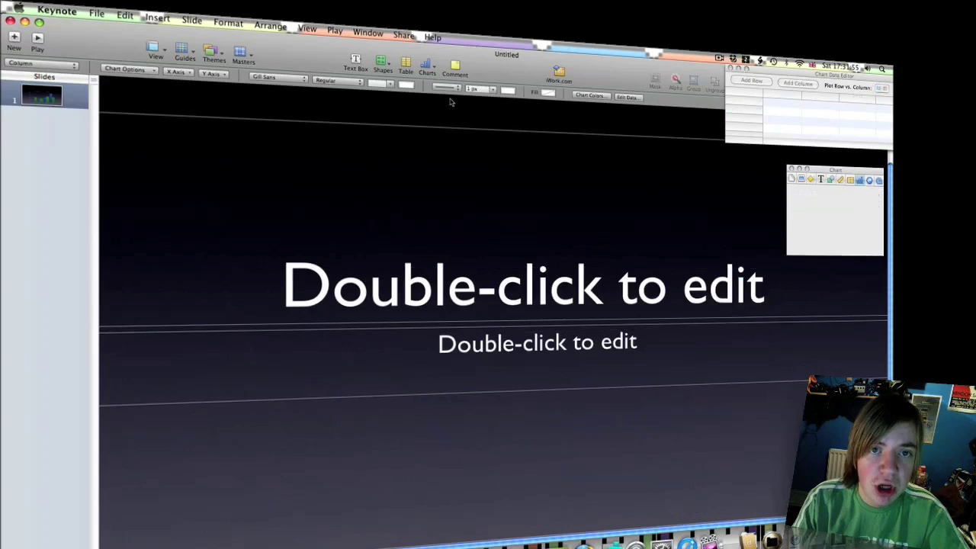
left_click(428, 65)
left_click(464, 92)
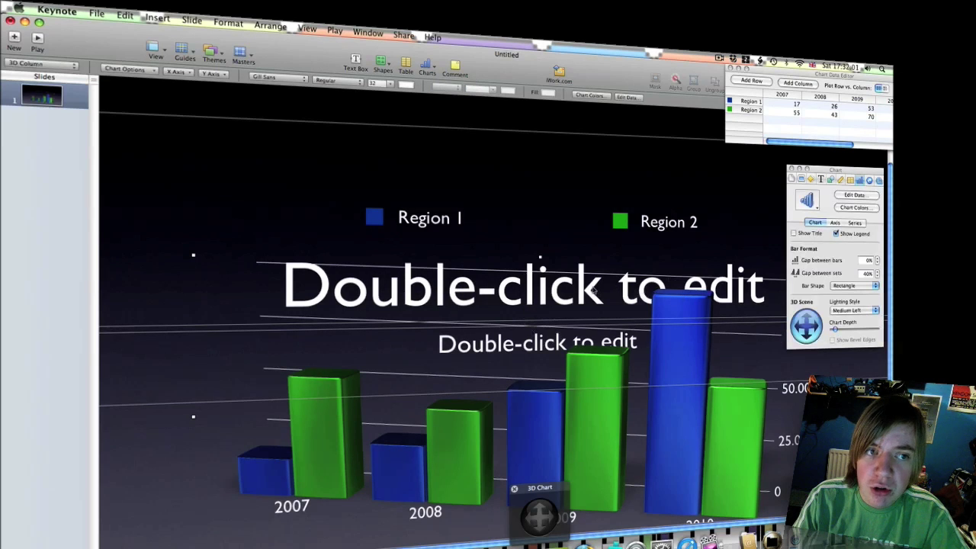
Step: Delete the title and subtitle placeholders, leaving the 3D chart selected
left_click(547, 154)
key("Delete")
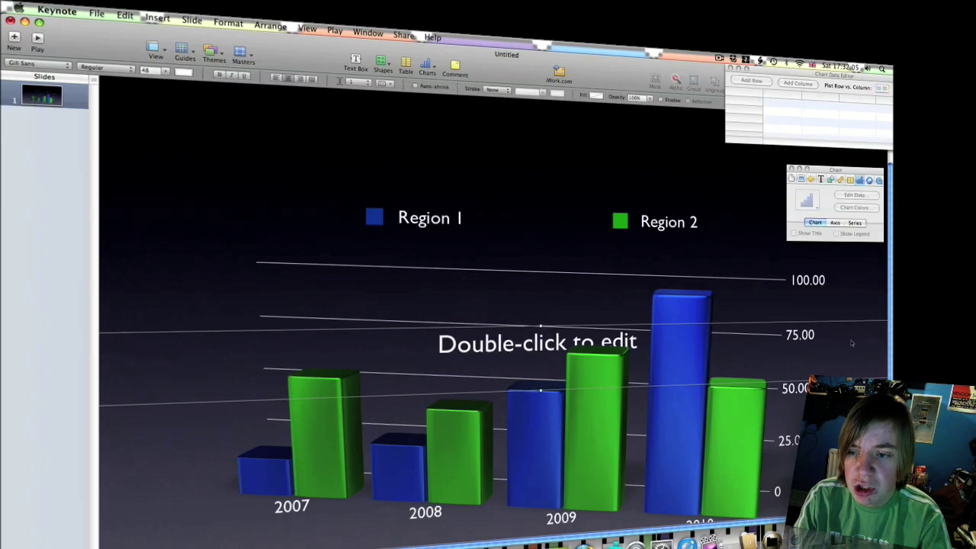
key("Return")
key("Escape")
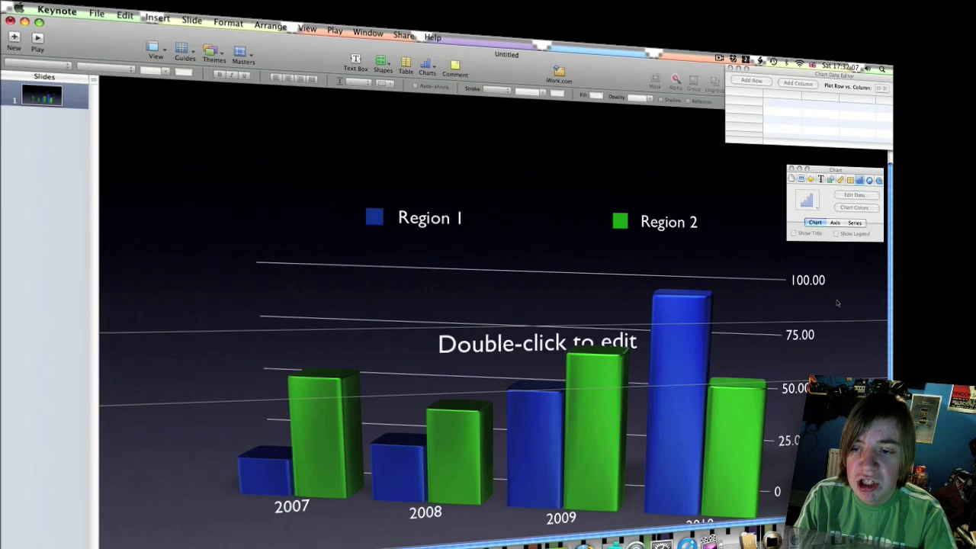
key("Delete")
left_click(752, 336)
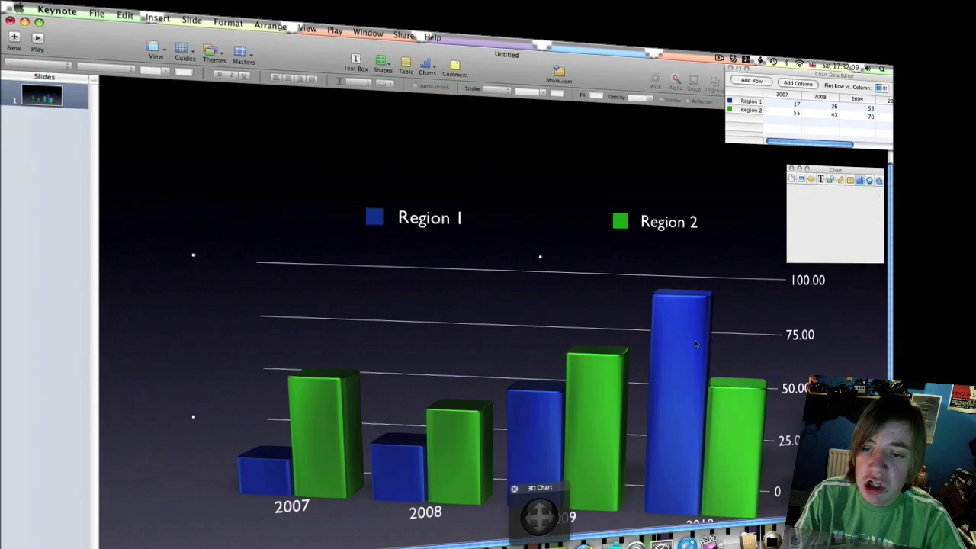
left_click(844, 211)
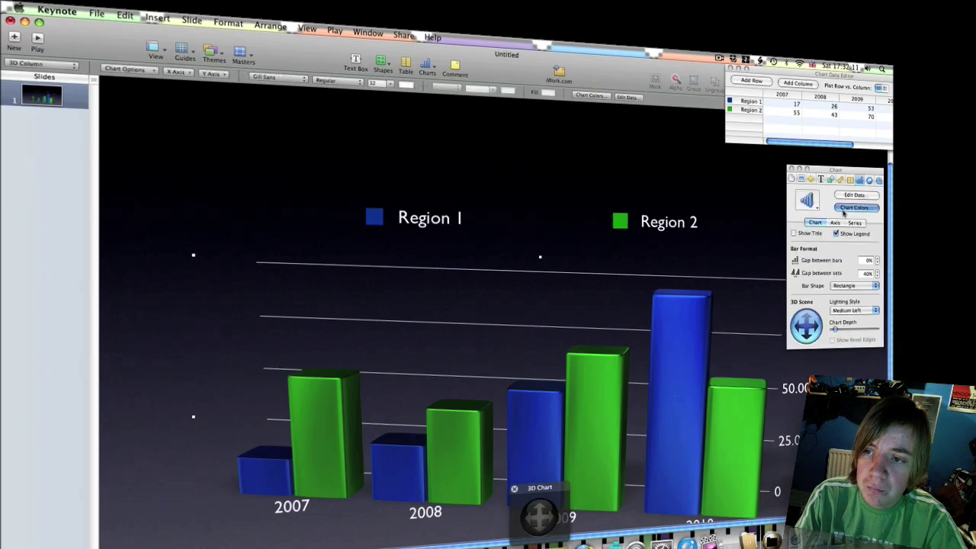
Step: Texture the Region 2 bars pale blue and the Region 1 bars green
left_click_drag(744, 212, 740, 393)
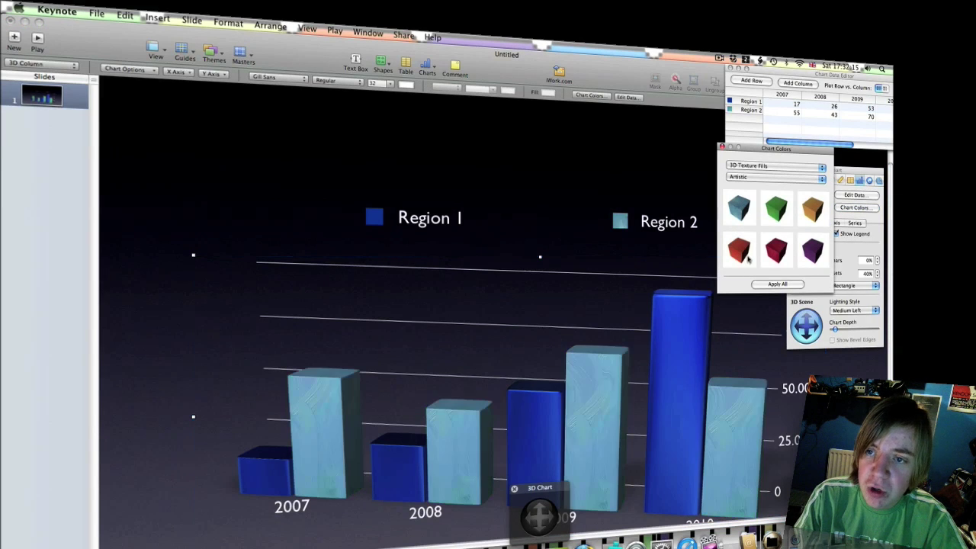
left_click_drag(776, 209, 703, 324)
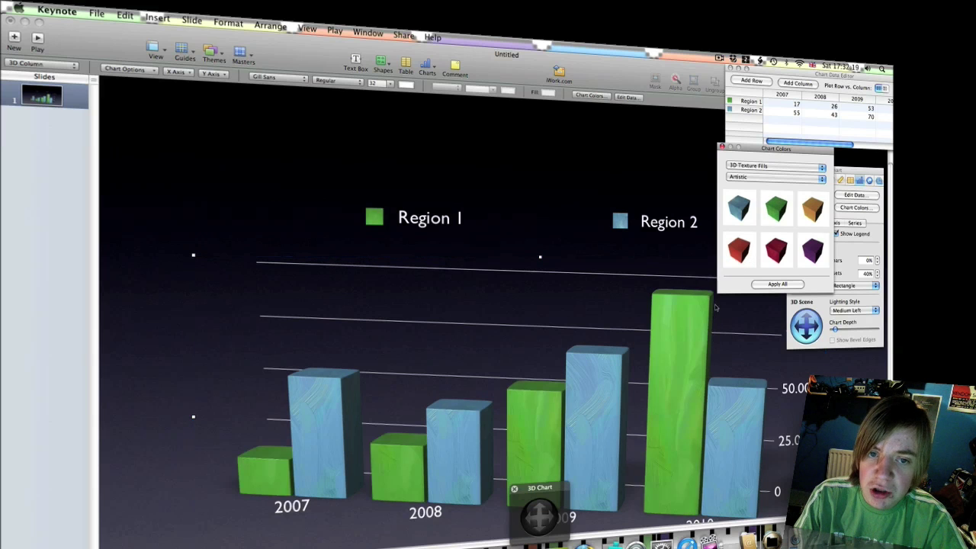
left_click(521, 192)
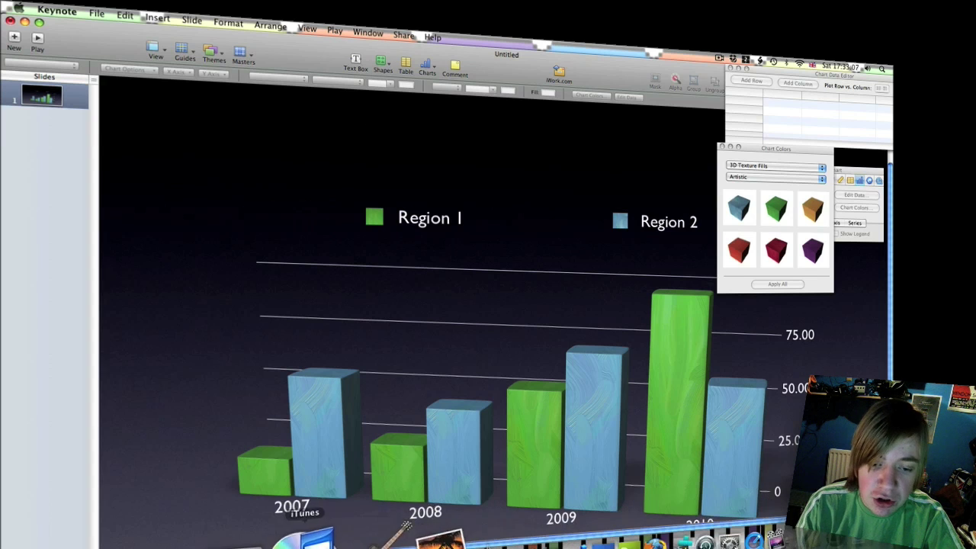
Step: Search the iTunes Store for 'keynote remote' and open the £0.59 Keynote Remote app page
left_click(338, 526)
left_click(128, 183)
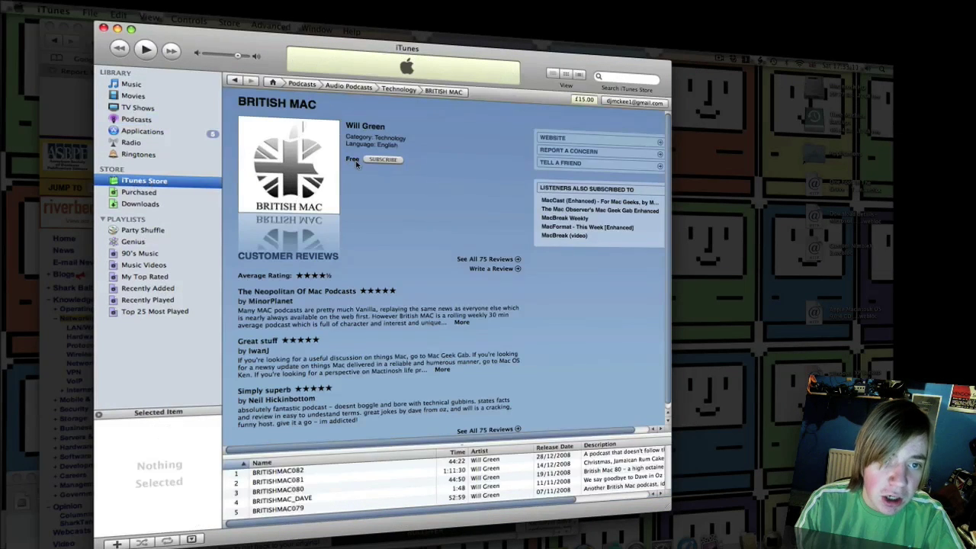
left_click(272, 81)
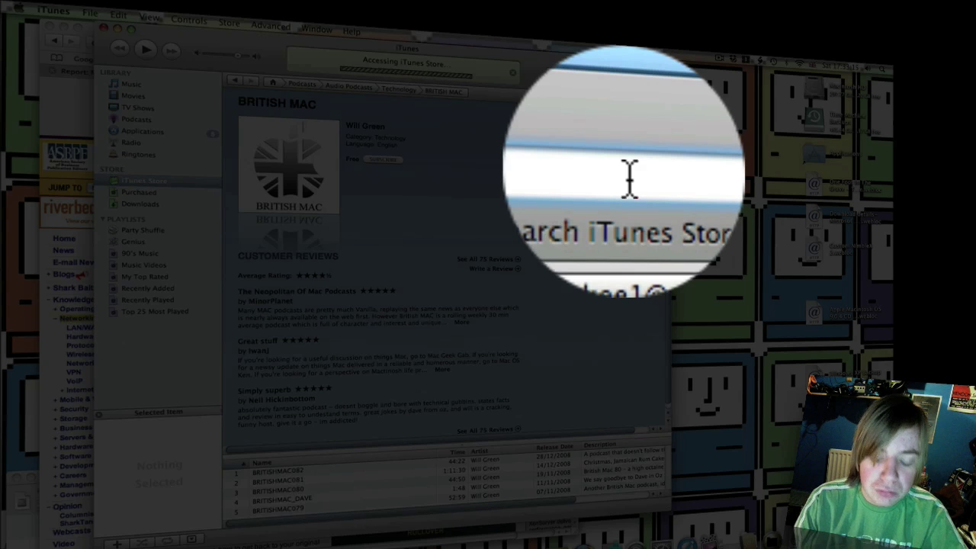
type("key")
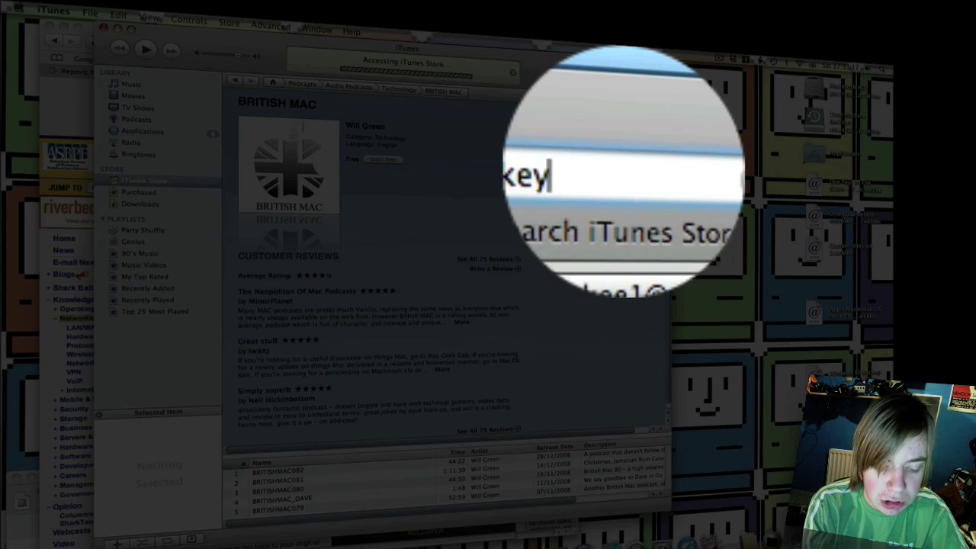
type("note remo")
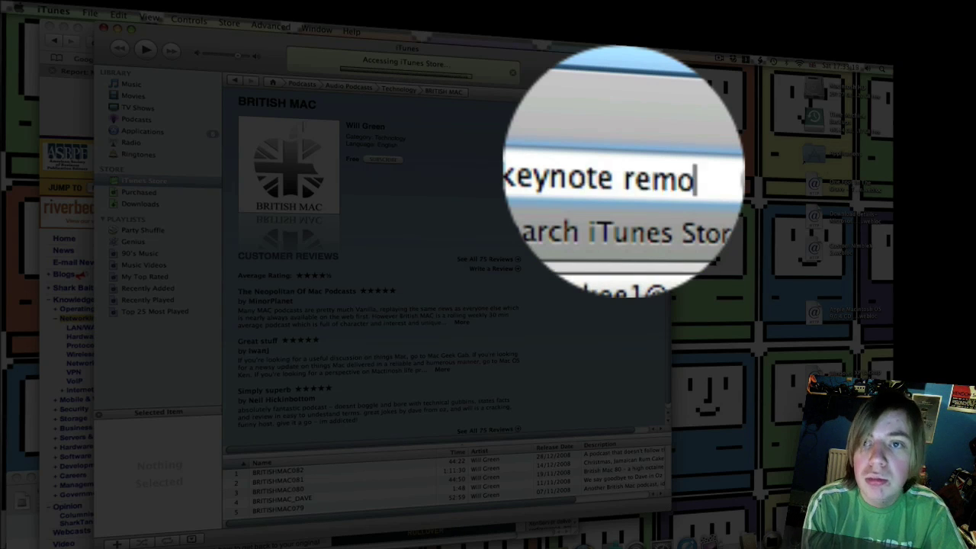
type("te")
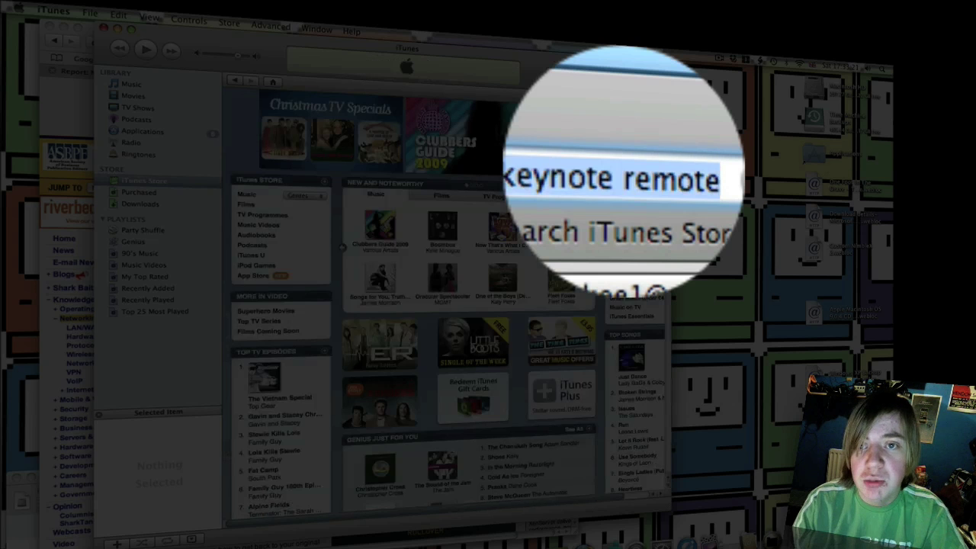
triple_click(635, 179)
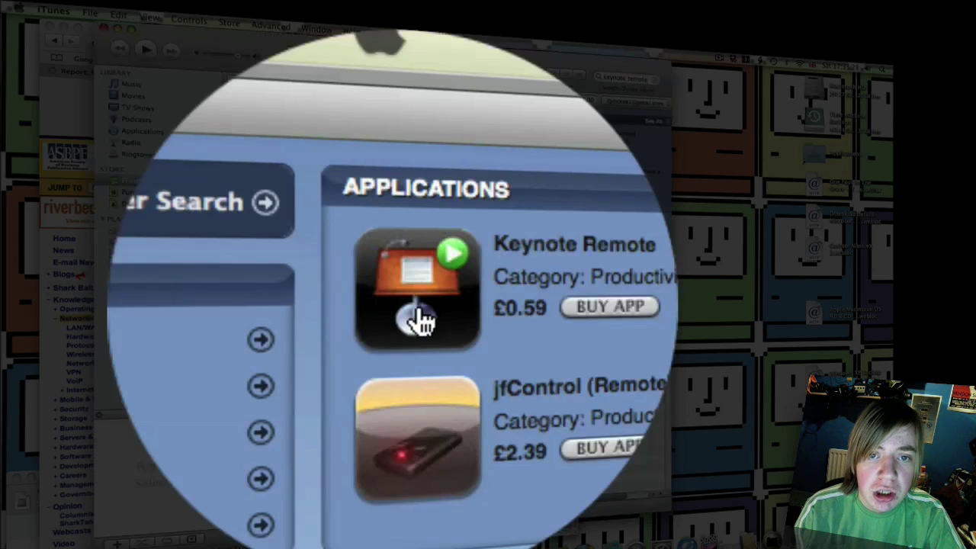
left_click(416, 145)
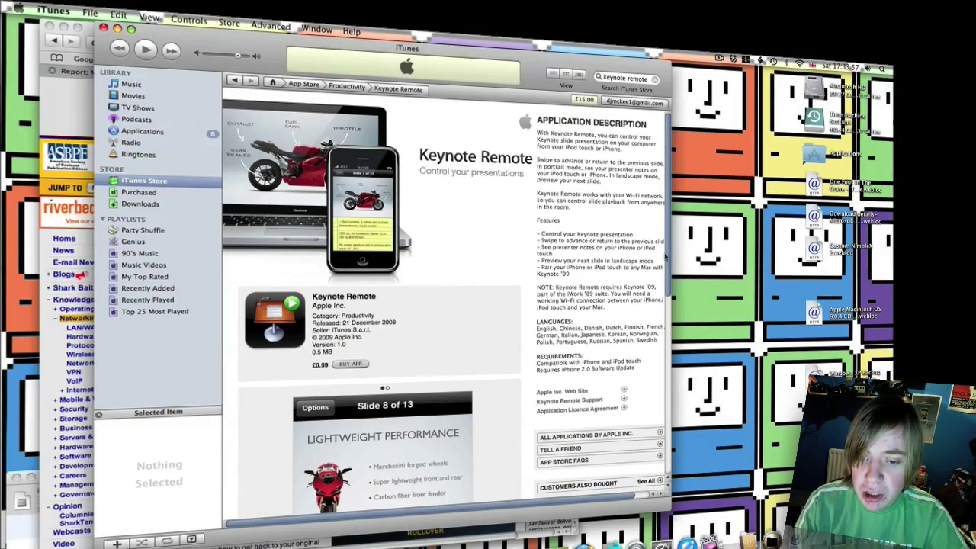
Step: Flip forward and back through the Keynote Remote screenshots, then quit Keynote with Cmd+Q
scroll(668, 263, "down", 5)
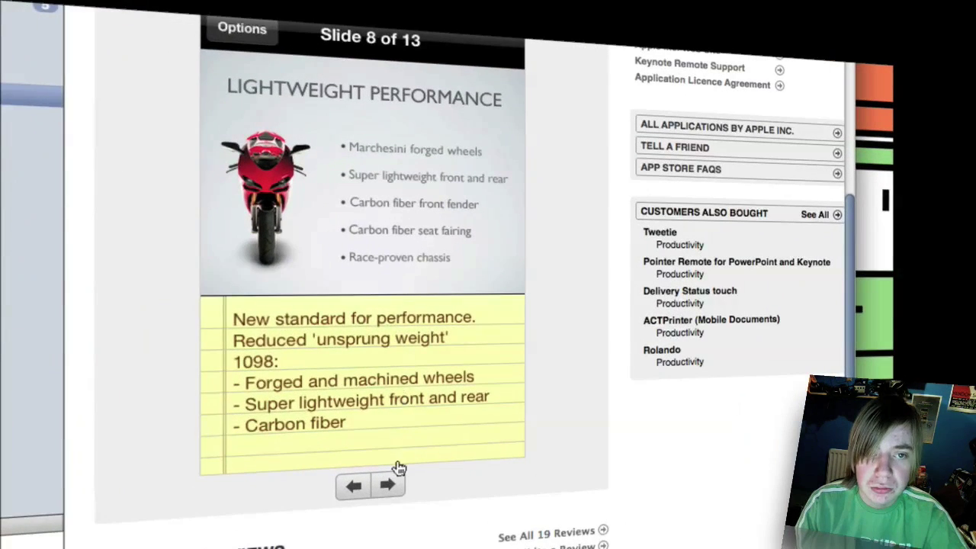
left_click(390, 482)
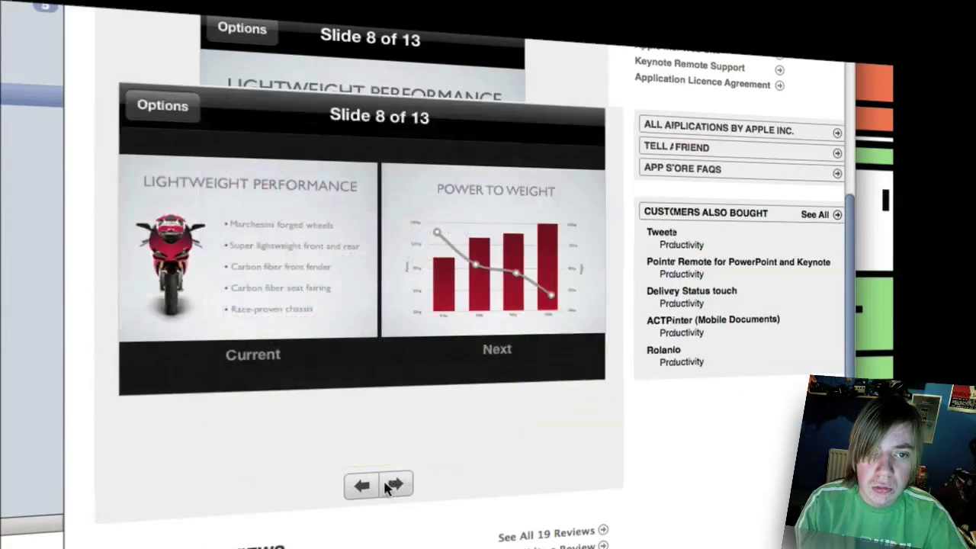
left_click(362, 486)
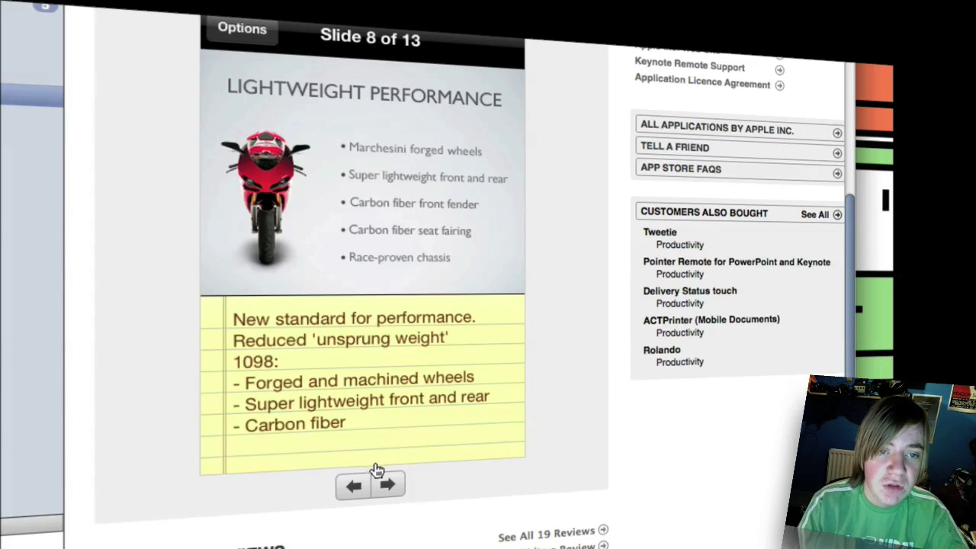
left_click(388, 483)
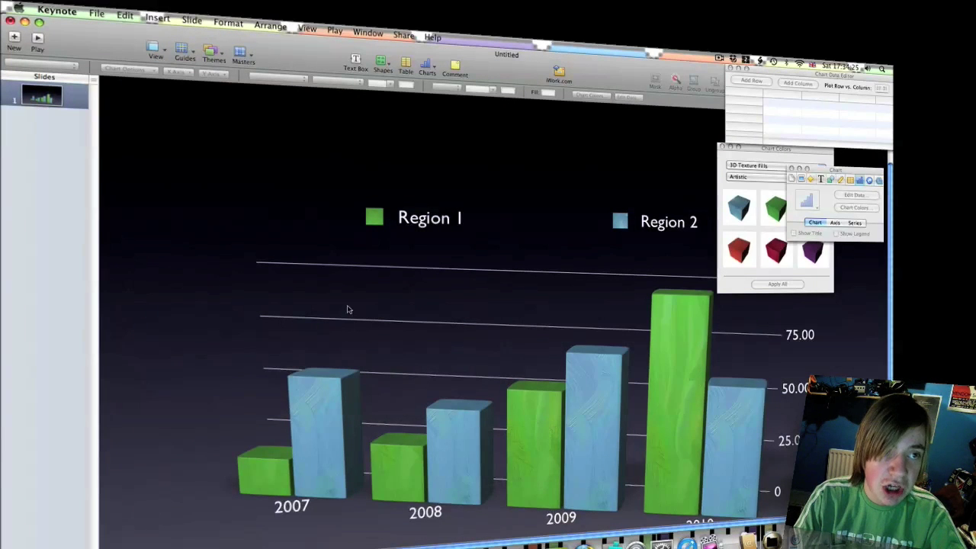
key("super+q")
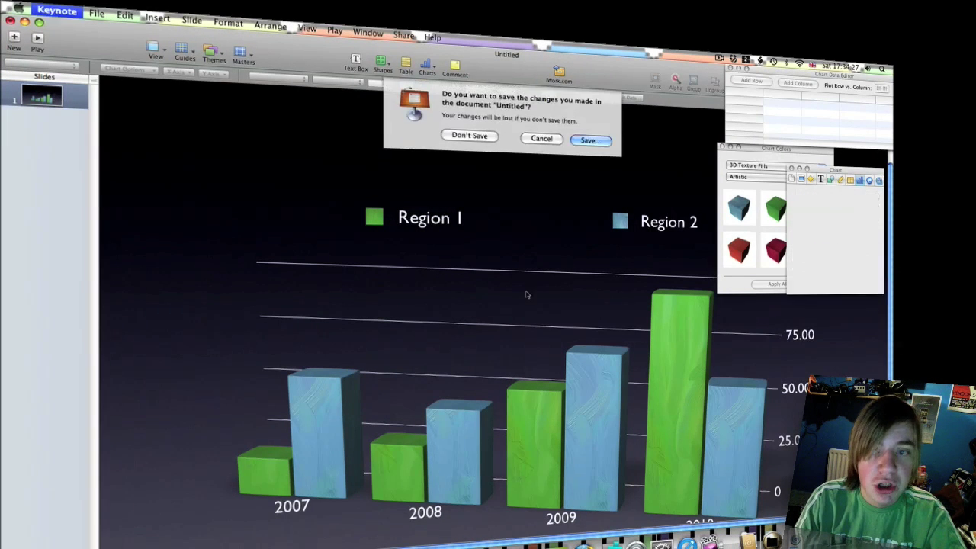